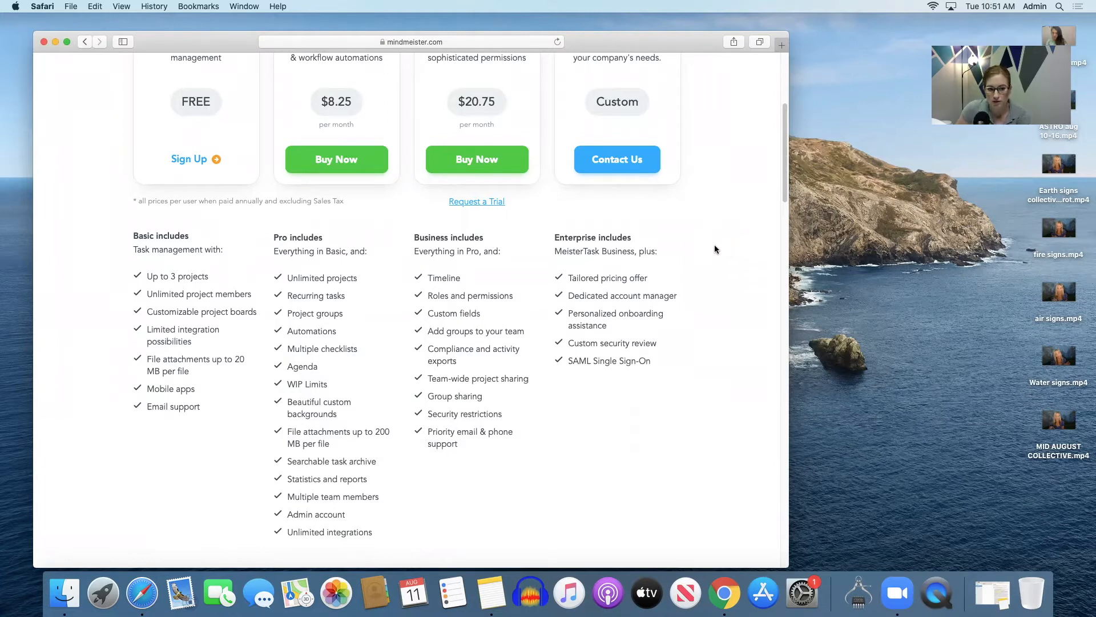
# Step: Review the plans on the pricing page and switch to the MeisterTask dashboard in Chrome
pyautogui.scroll(-1, 714, 252)
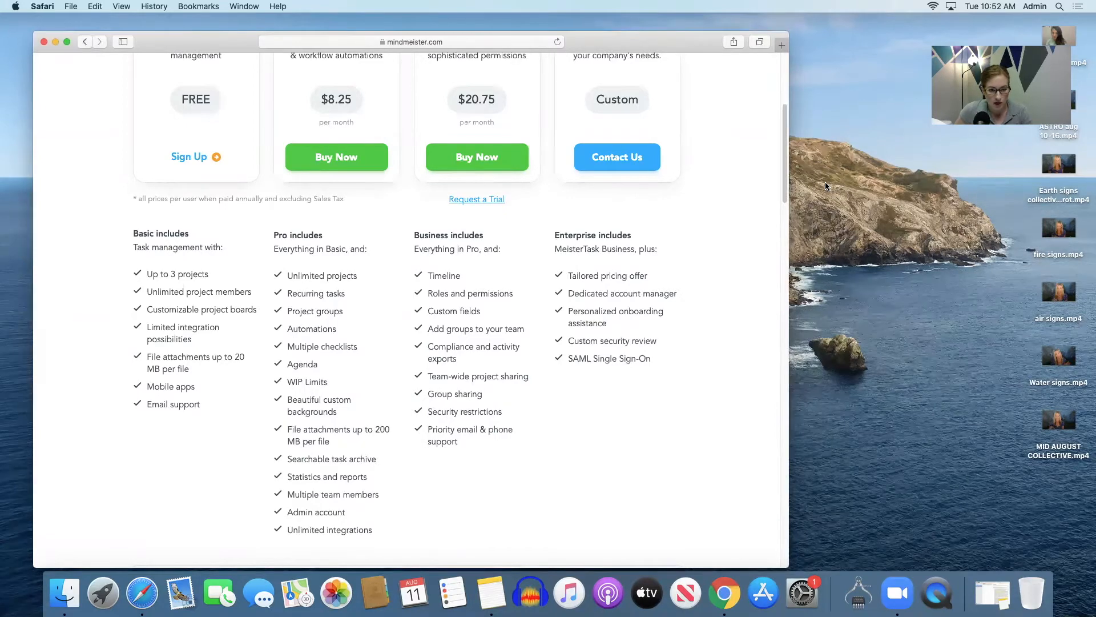
pyautogui.press('super+Tab')
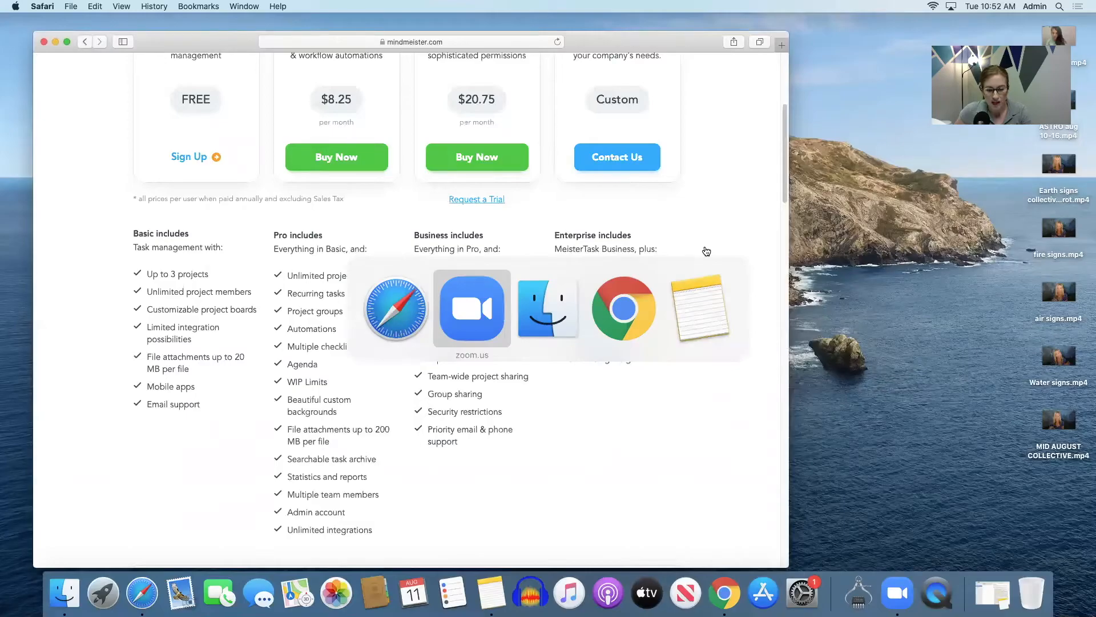
pyautogui.press('super+Tab')
pyautogui.press('super+Tab')
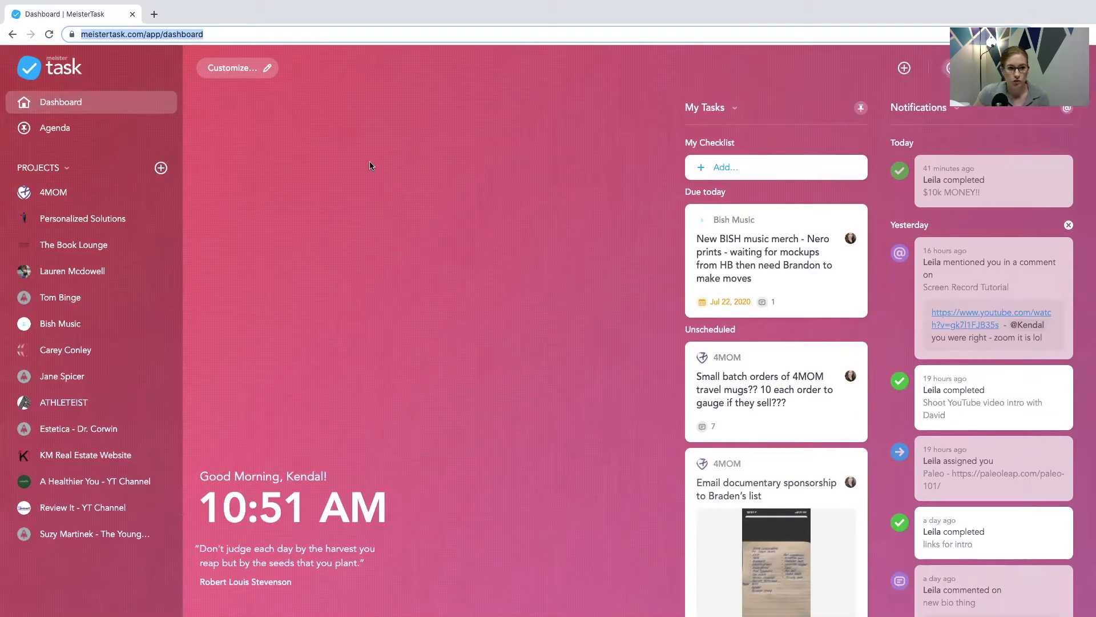
# Step: Look through the dashboard's background colors and photos in the customization options, and close them without choosing one
pyautogui.click(262, 68)
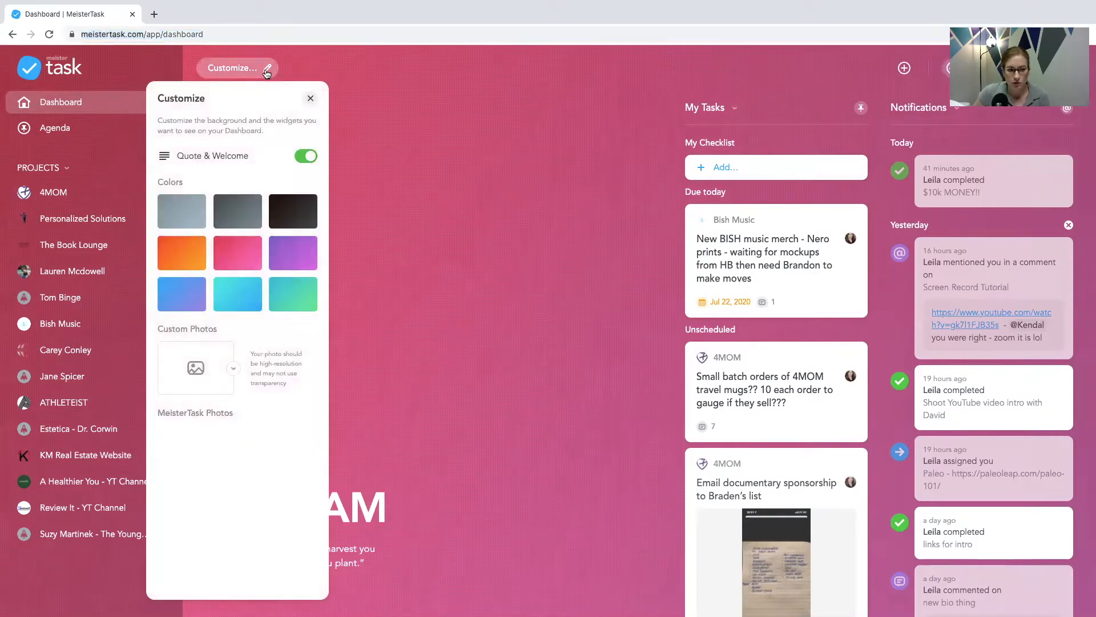
pyautogui.scroll(-6, 277, 360)
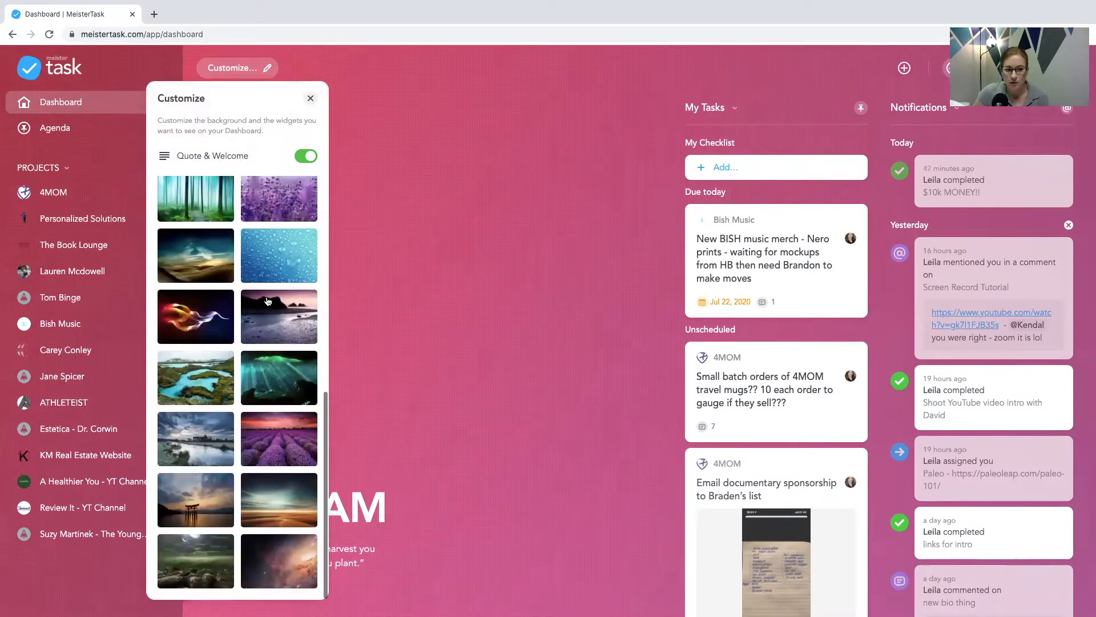
pyautogui.scroll(8, 280, 346)
pyautogui.click(310, 98)
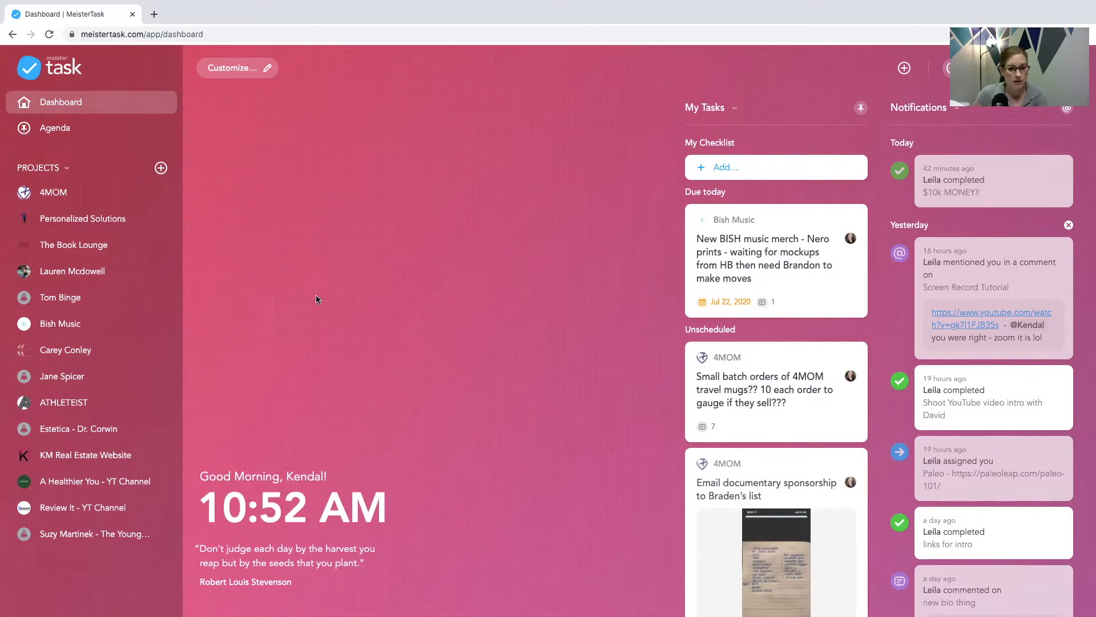
# Step: Open the Personalized Solutions project and look through the tasks in its Open section
pyautogui.click(95, 227)
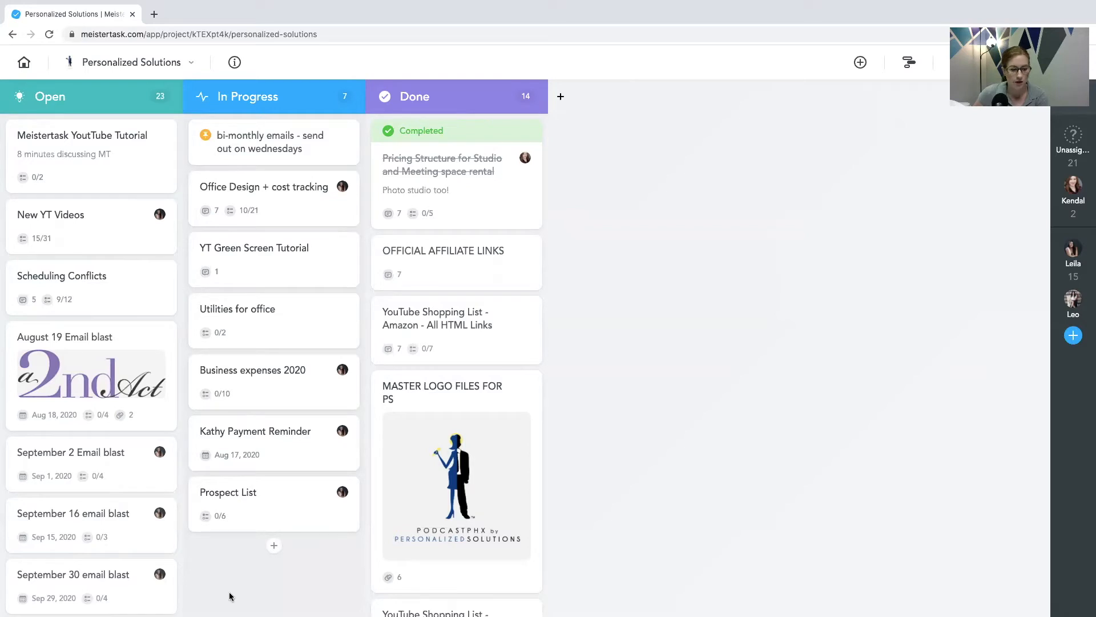
pyautogui.scroll(-4, 126, 487)
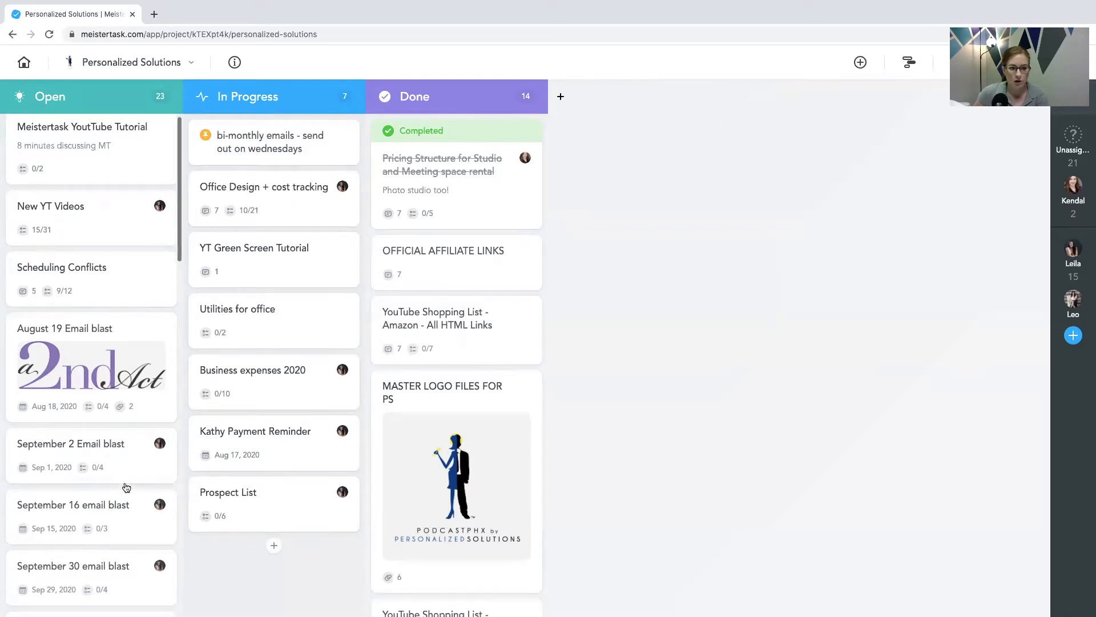
pyautogui.scroll(-5, 126, 487)
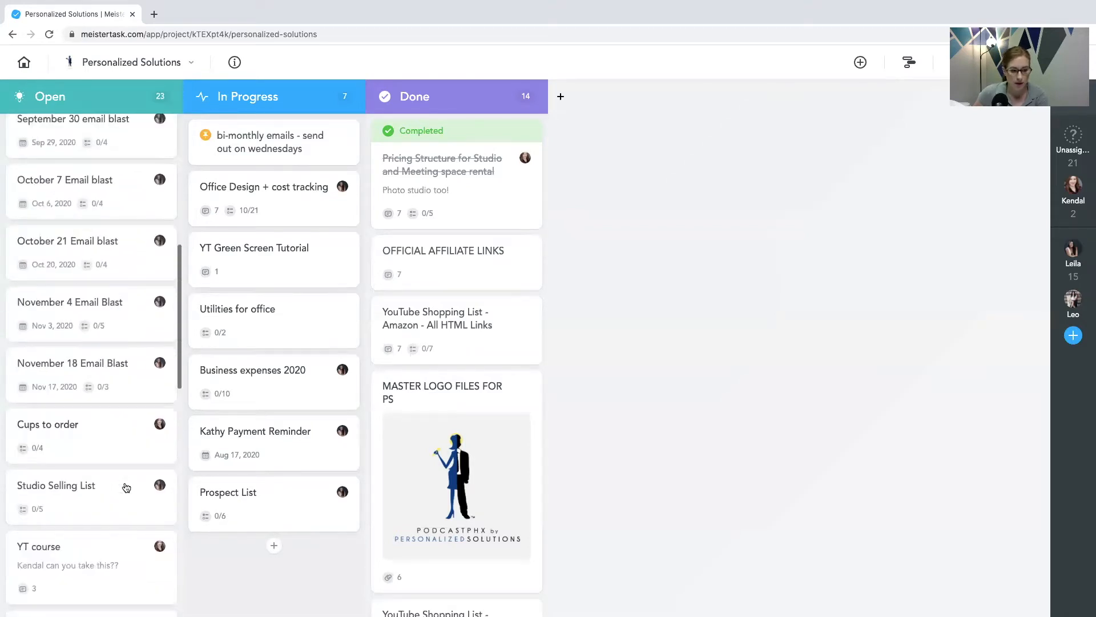
pyautogui.scroll(-6, 127, 487)
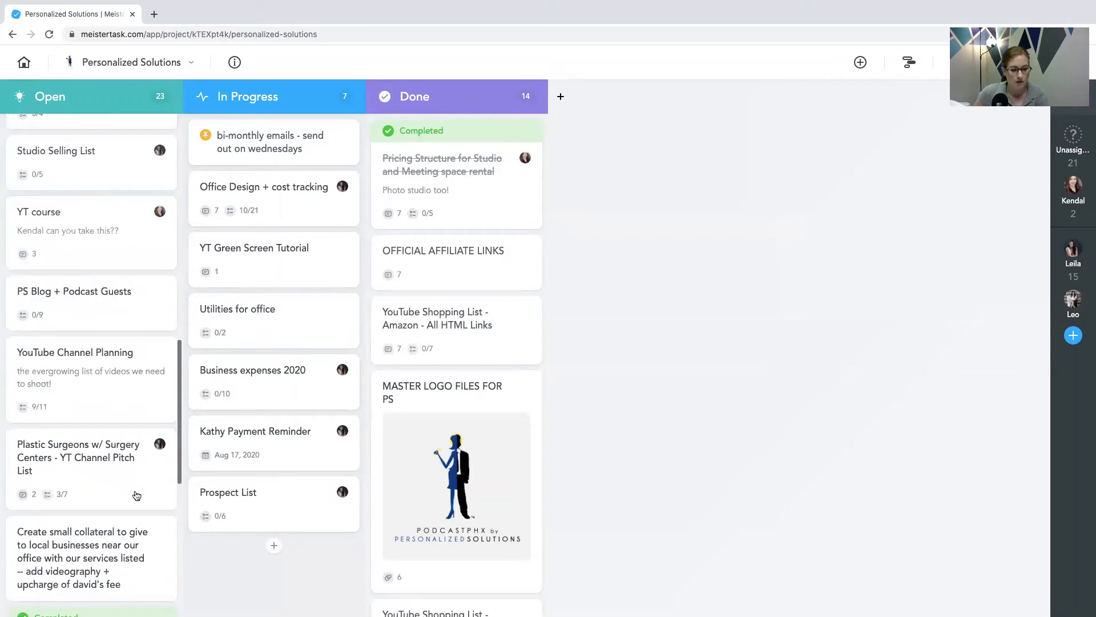
pyautogui.scroll(-1, 137, 495)
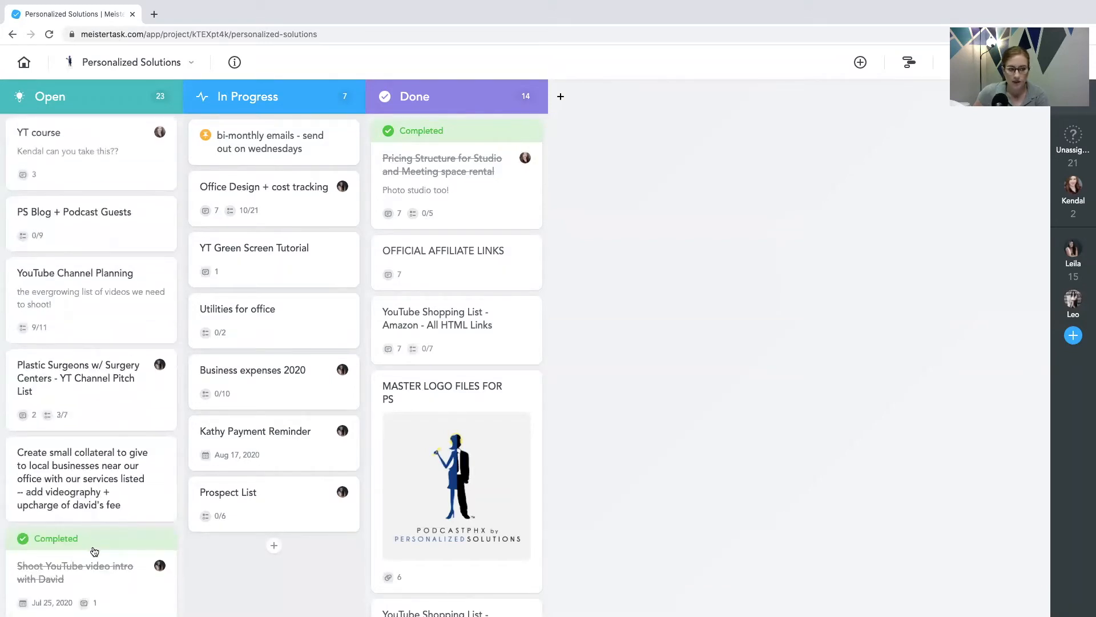
pyautogui.scroll(6, 131, 396)
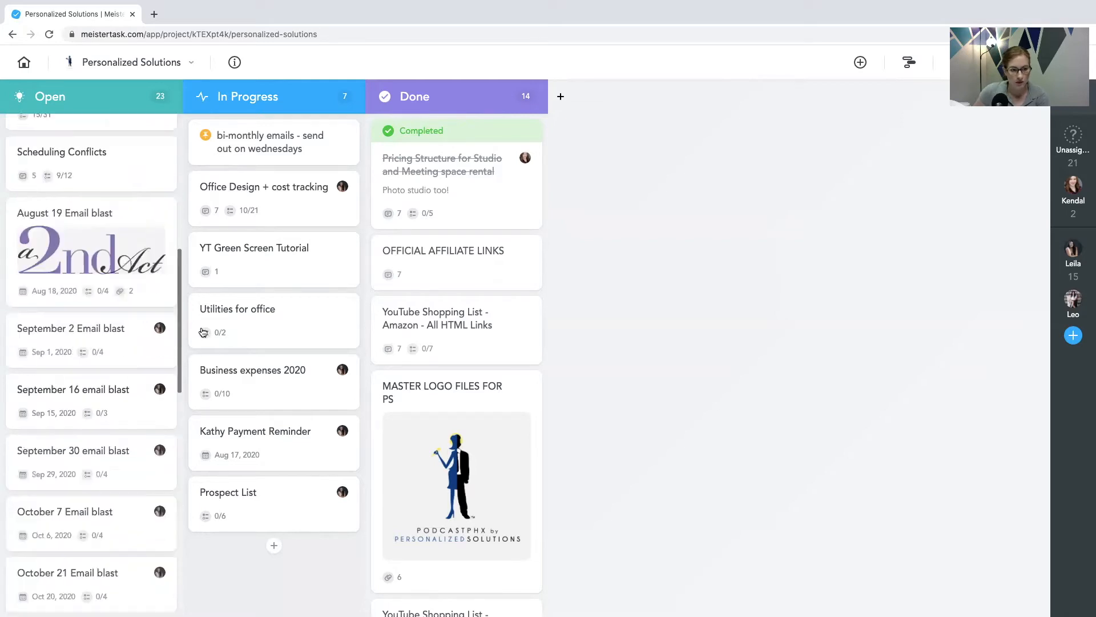
# Step: Move the completed Office Happy Hour Plans task from Open through In Progress to Done, and archive it
pyautogui.scroll(-8, 130, 285)
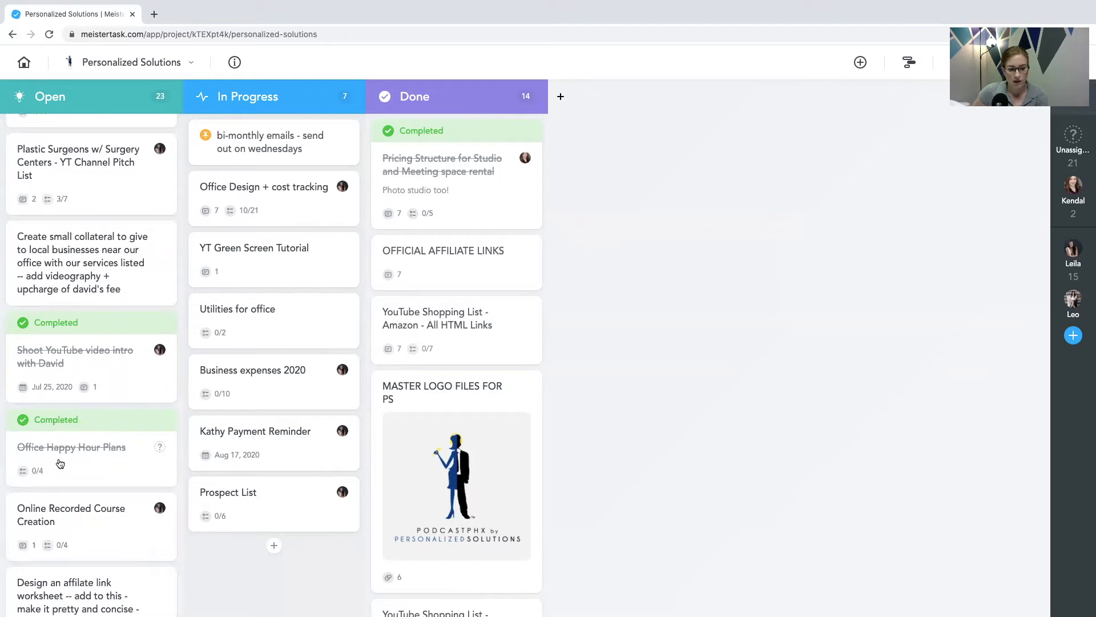
pyautogui.click(70, 417)
pyautogui.moveTo(68, 421); pyautogui.dragTo(277, 310)
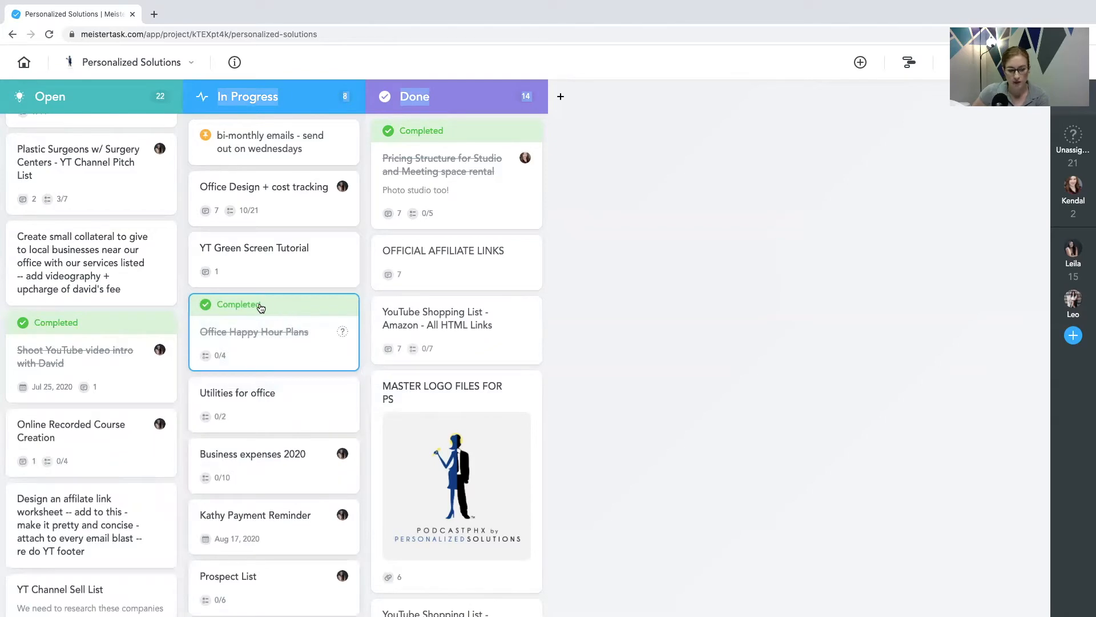
pyautogui.moveTo(264, 309); pyautogui.dragTo(447, 311)
pyautogui.click(406, 307)
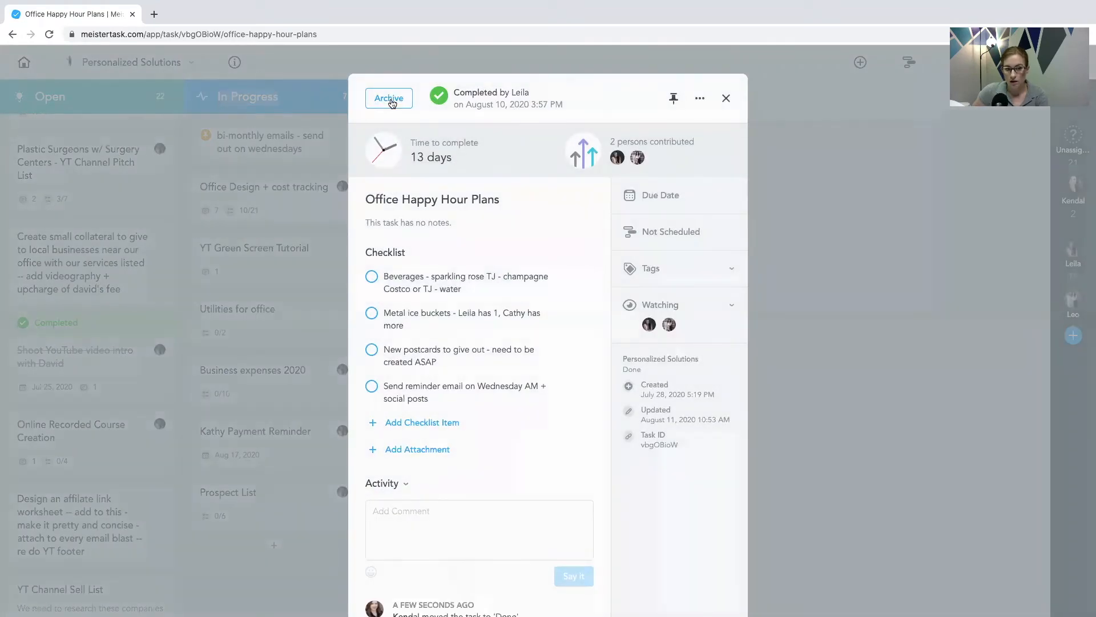
pyautogui.click(390, 99)
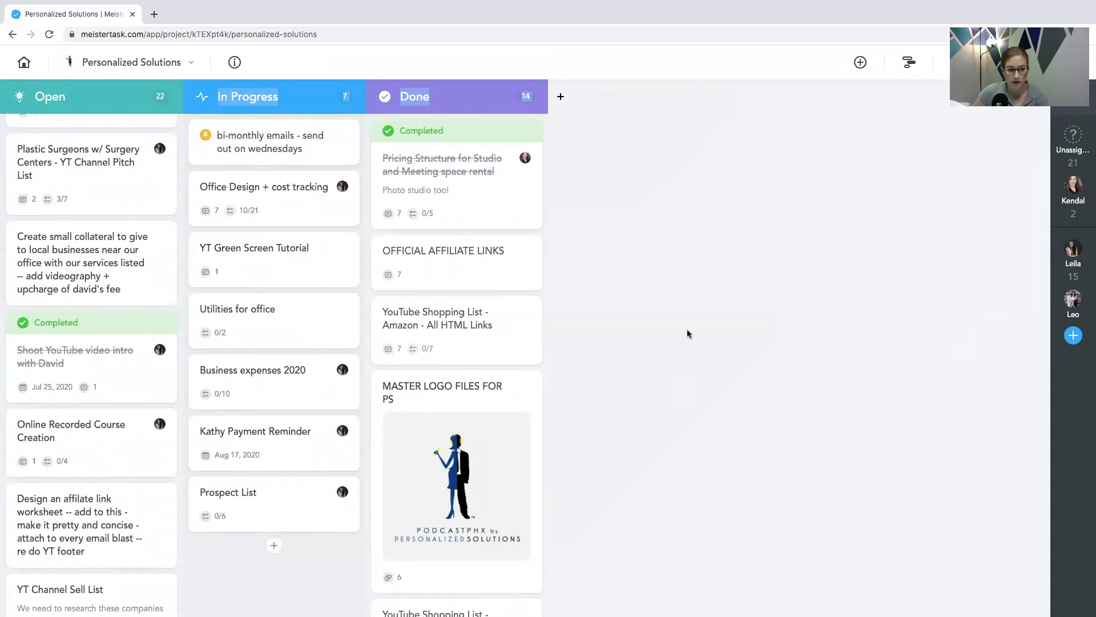
# Step: Open the Meistertask YoutTube Tutorial task from the Open section and open its description for editing
pyautogui.scroll(-10, 142, 305)
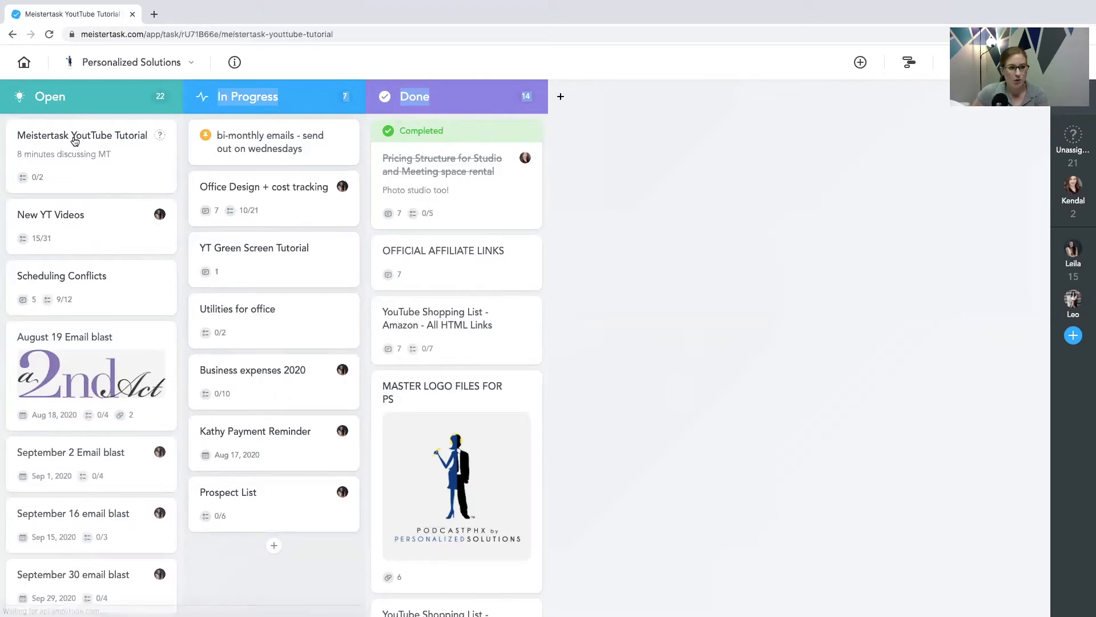
pyautogui.click(73, 139)
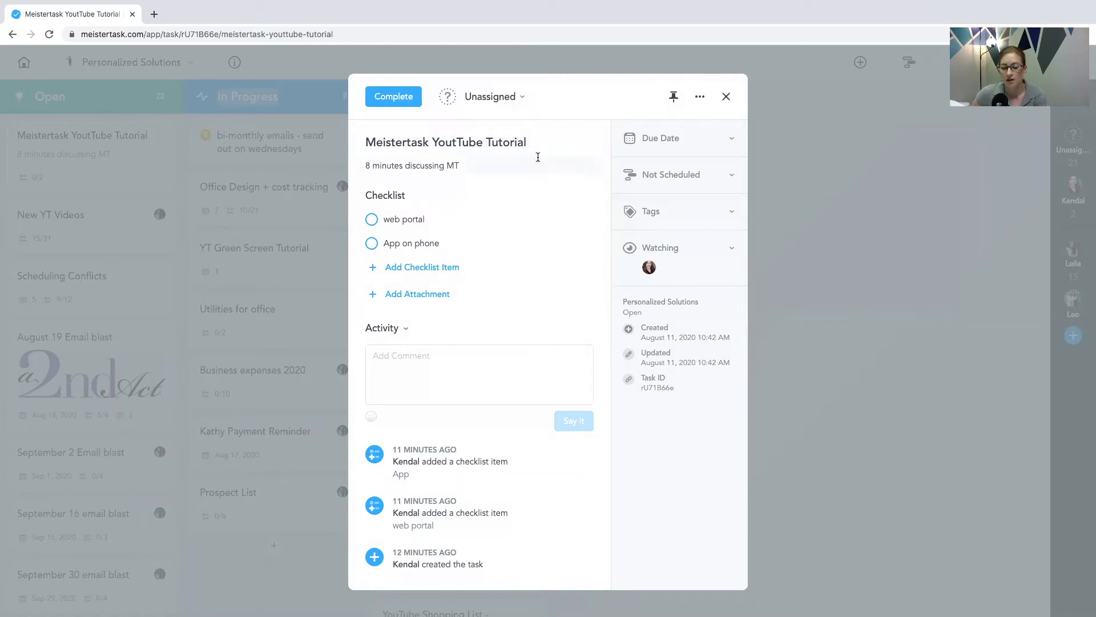
pyautogui.click(510, 163)
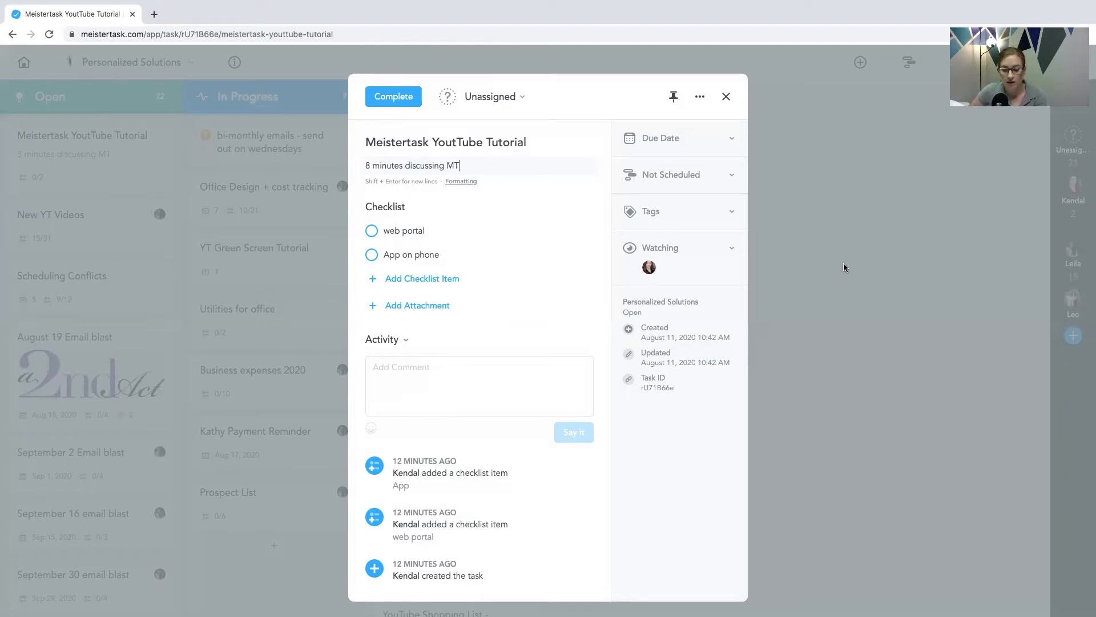
# Step: Leave the description and attach the local mental health cover image from the Downloads folder to the task
pyautogui.click(424, 315)
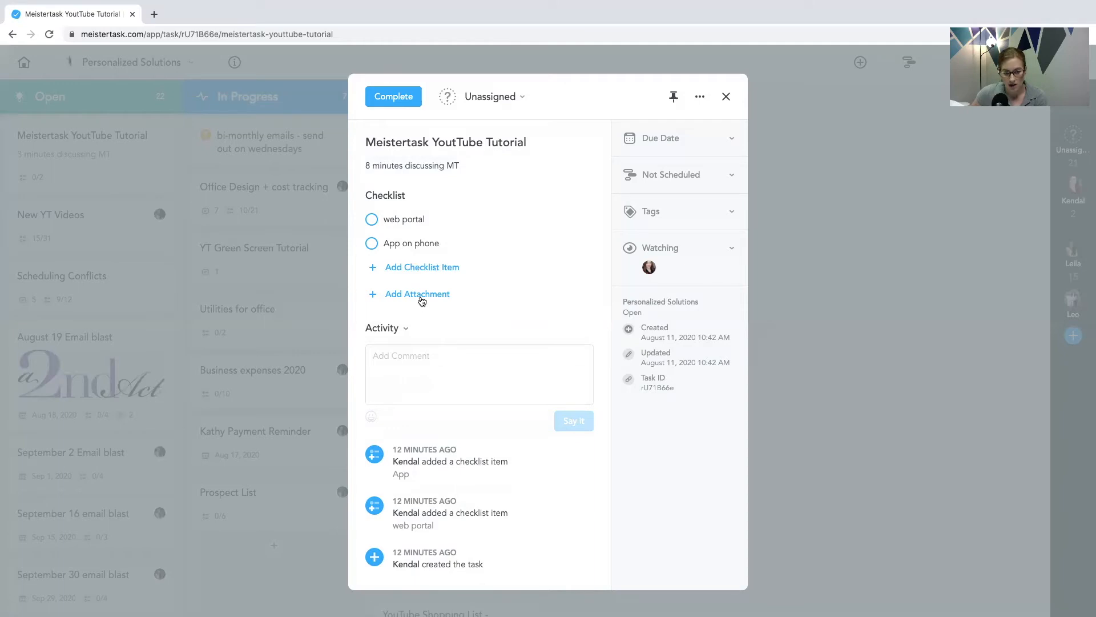
pyautogui.click(422, 294)
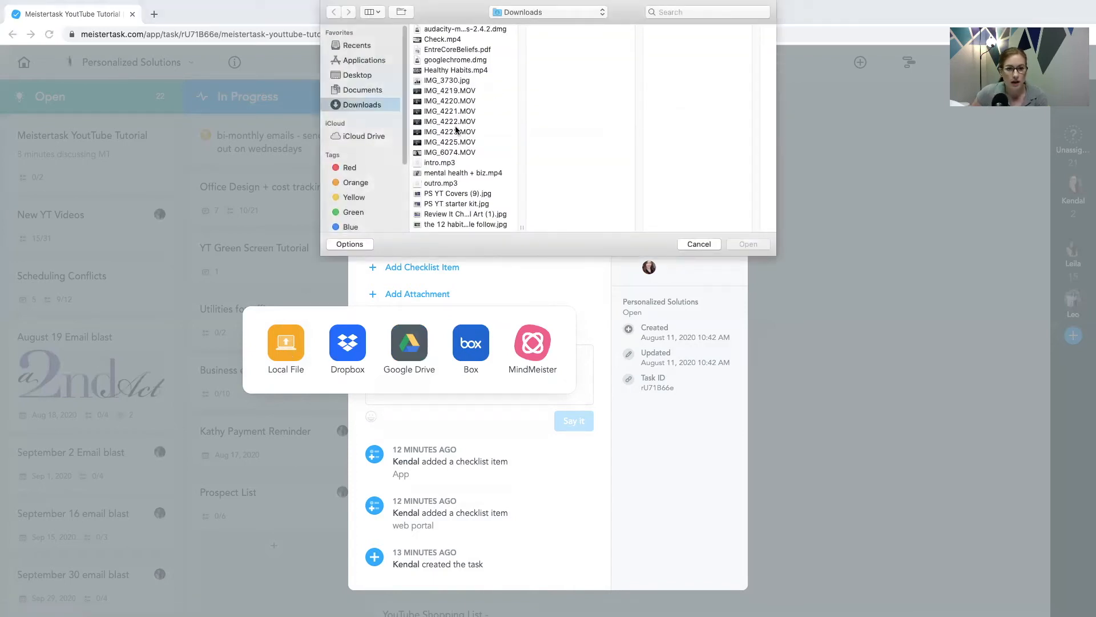
pyautogui.click(448, 198)
pyautogui.click(736, 247)
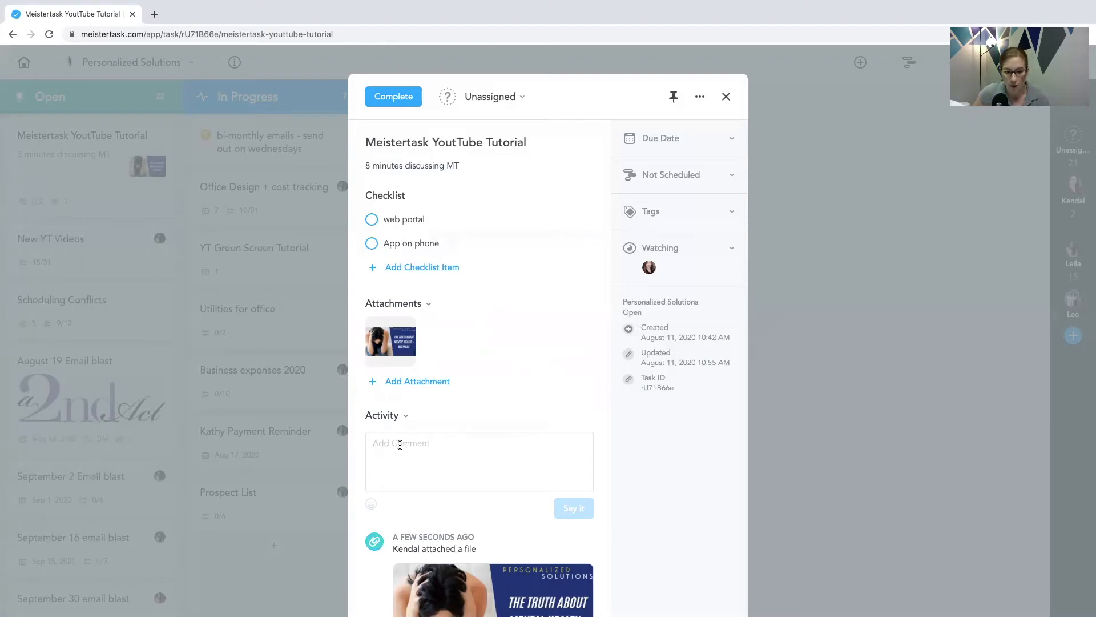
# Step: Post a comment on the task that mentions the teammate and says "here's the cover"
pyautogui.click(452, 443)
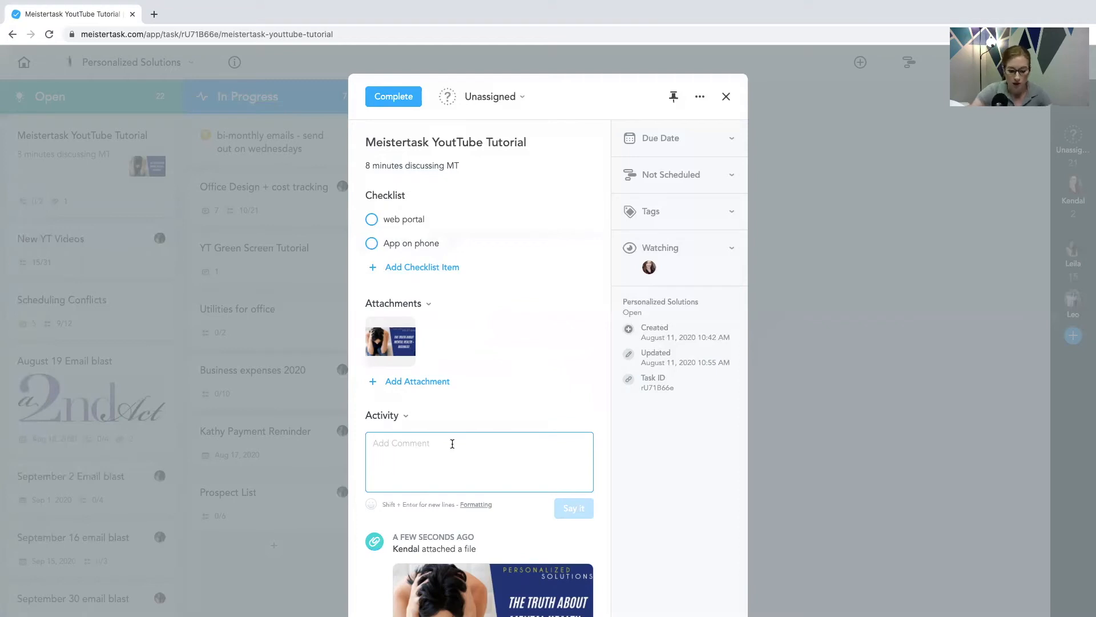
pyautogui.write('@leila')
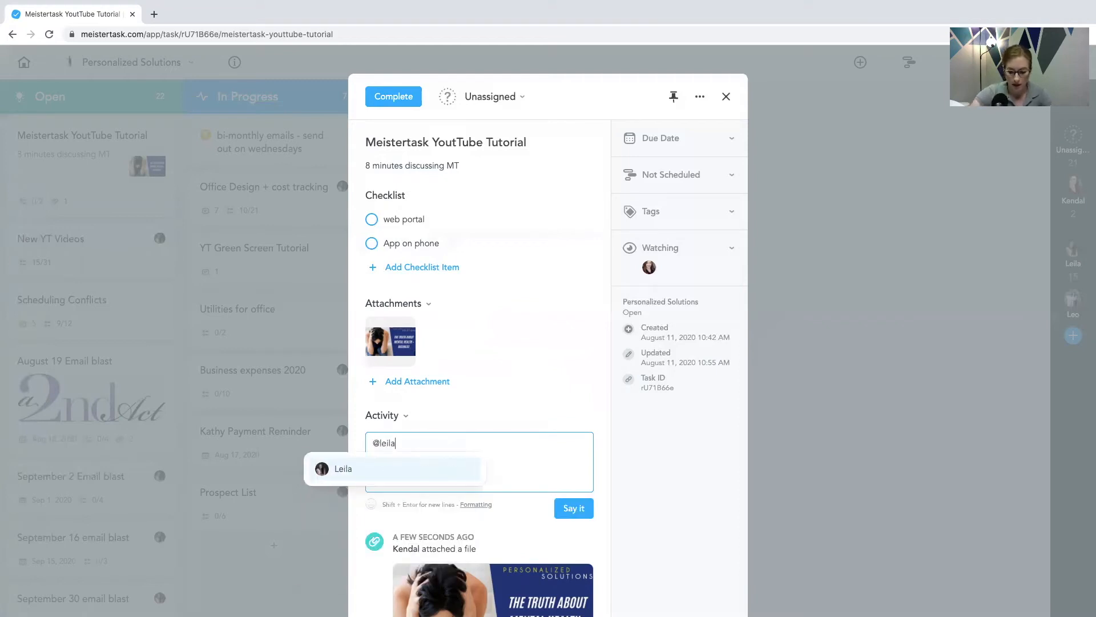
pyautogui.press('Return')
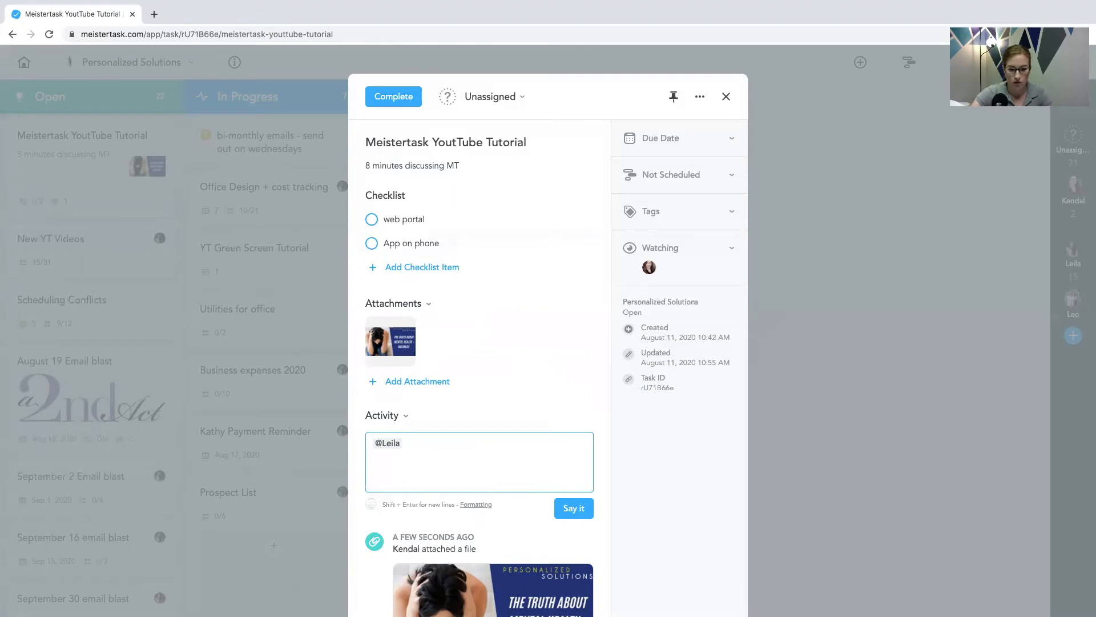
pyautogui.write('heres')
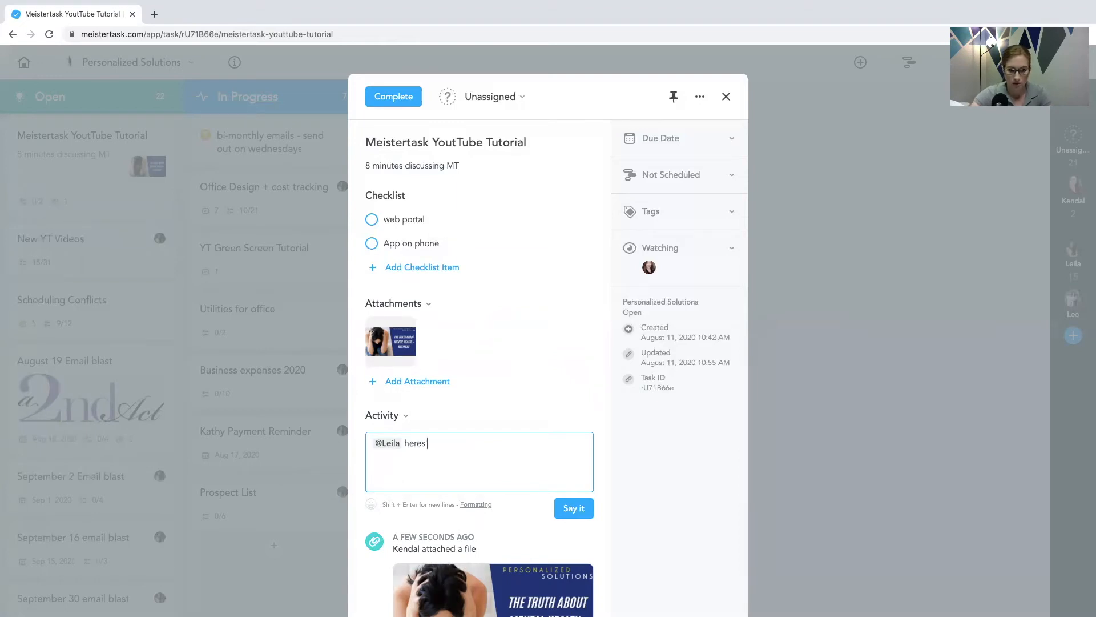
pyautogui.write("'s the cover")
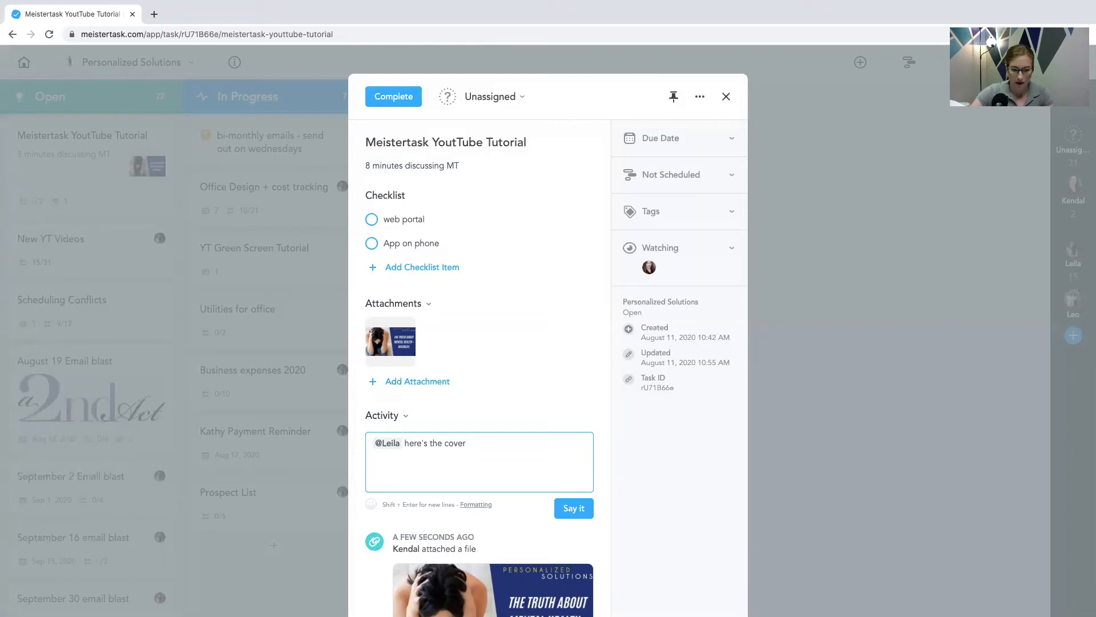
pyautogui.press('Return')
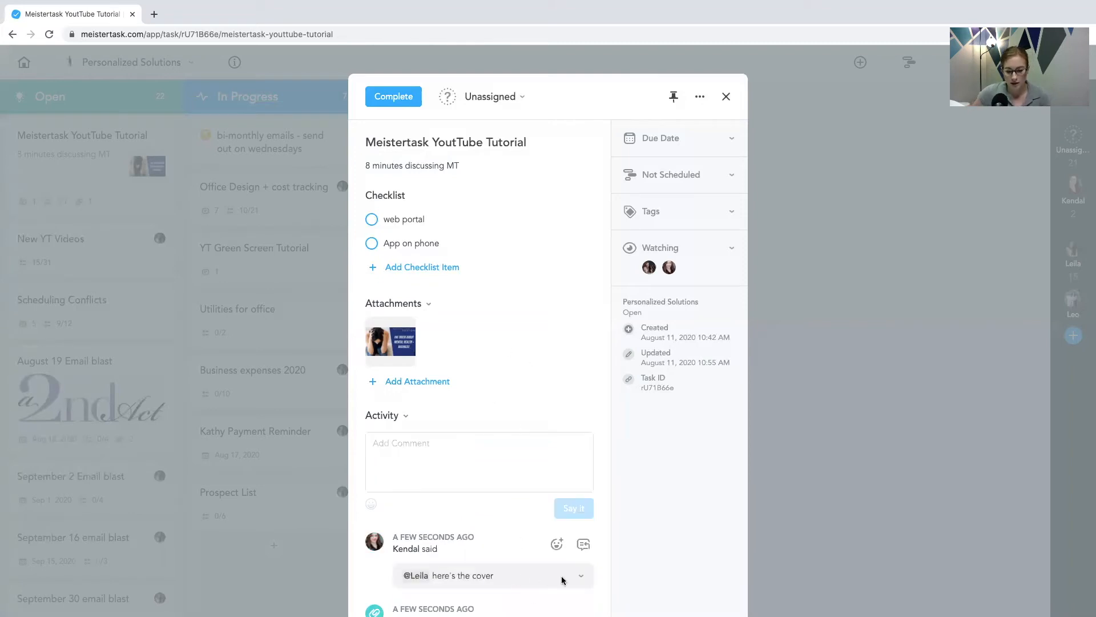
# Step: Check the edit and delete options of the posted cover comment and delete the comment
pyautogui.click(582, 577)
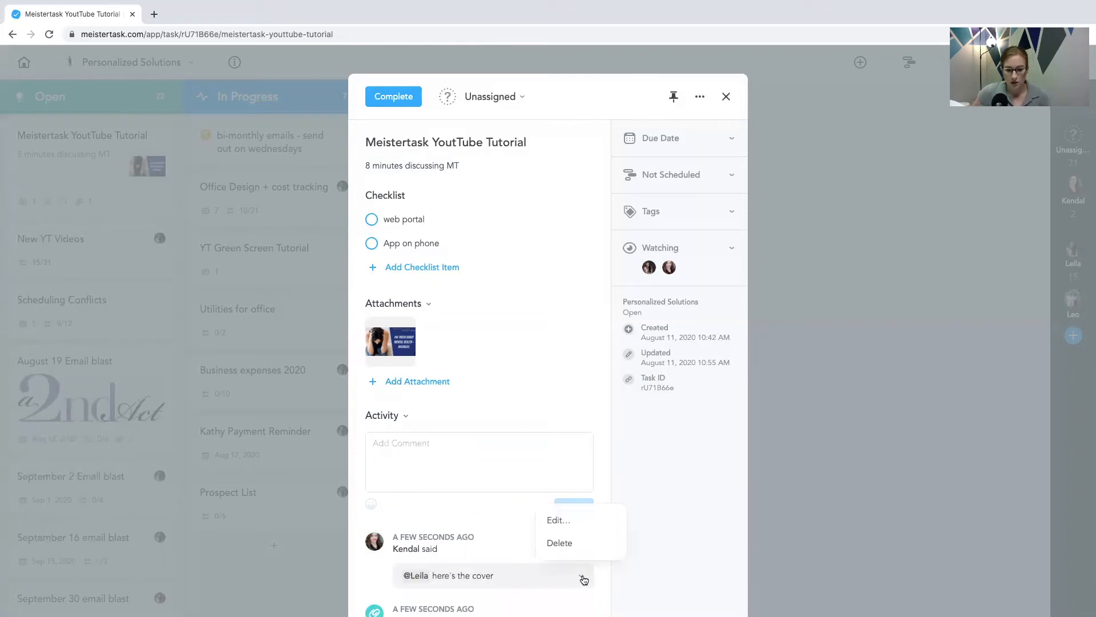
pyautogui.click(504, 509)
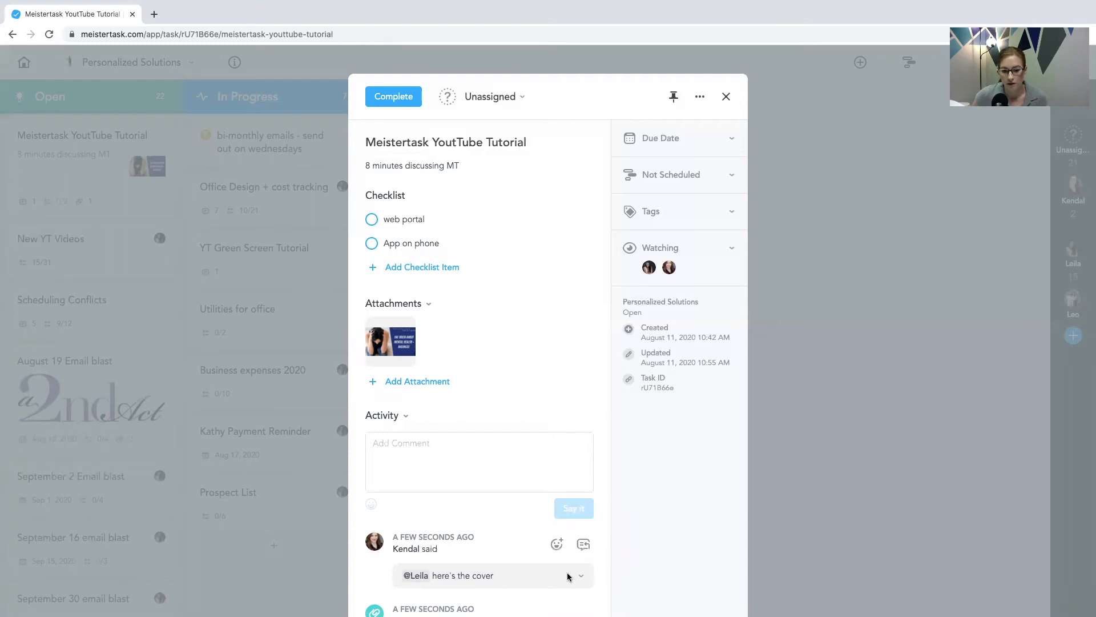
pyautogui.click(582, 578)
pyautogui.click(558, 544)
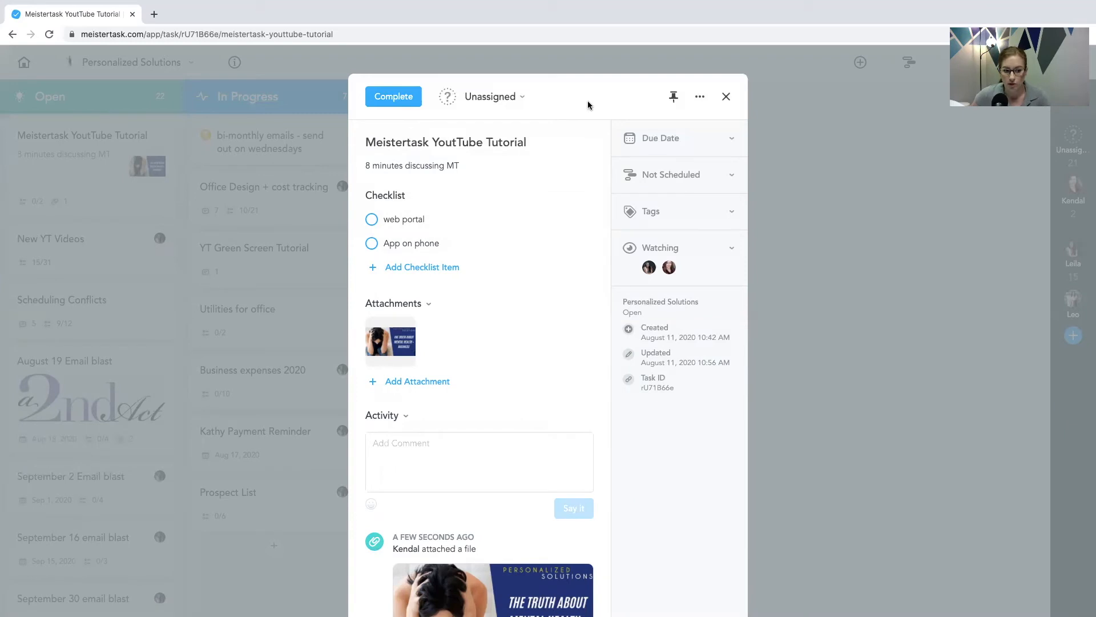
# Step: Set the task's due date to August 14, 2020 at 9:00 AM
pyautogui.click(736, 141)
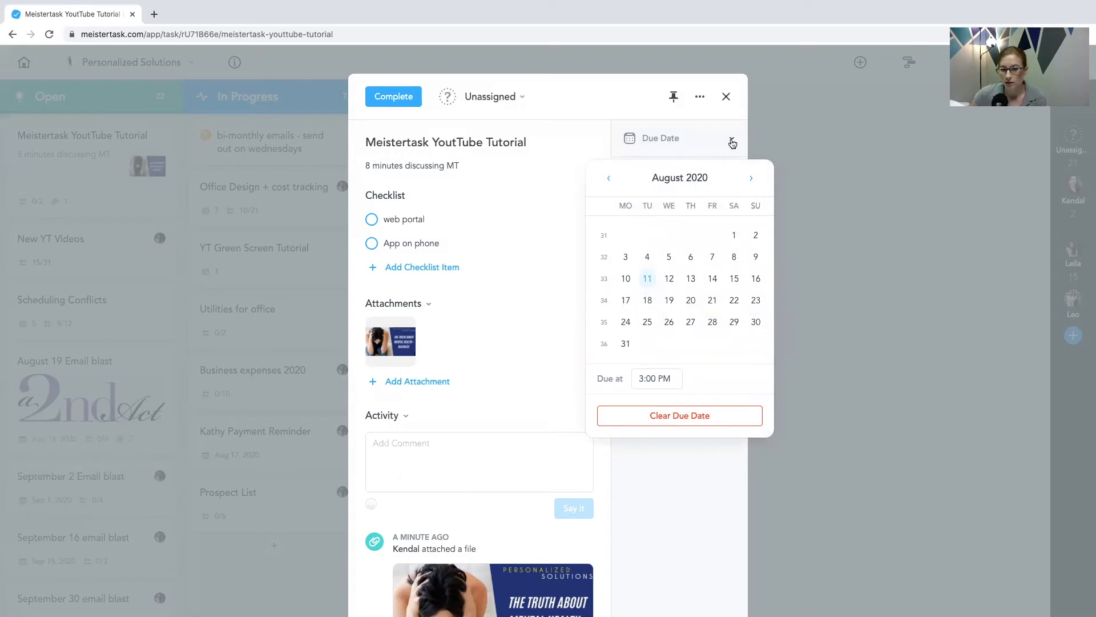
pyautogui.click(712, 279)
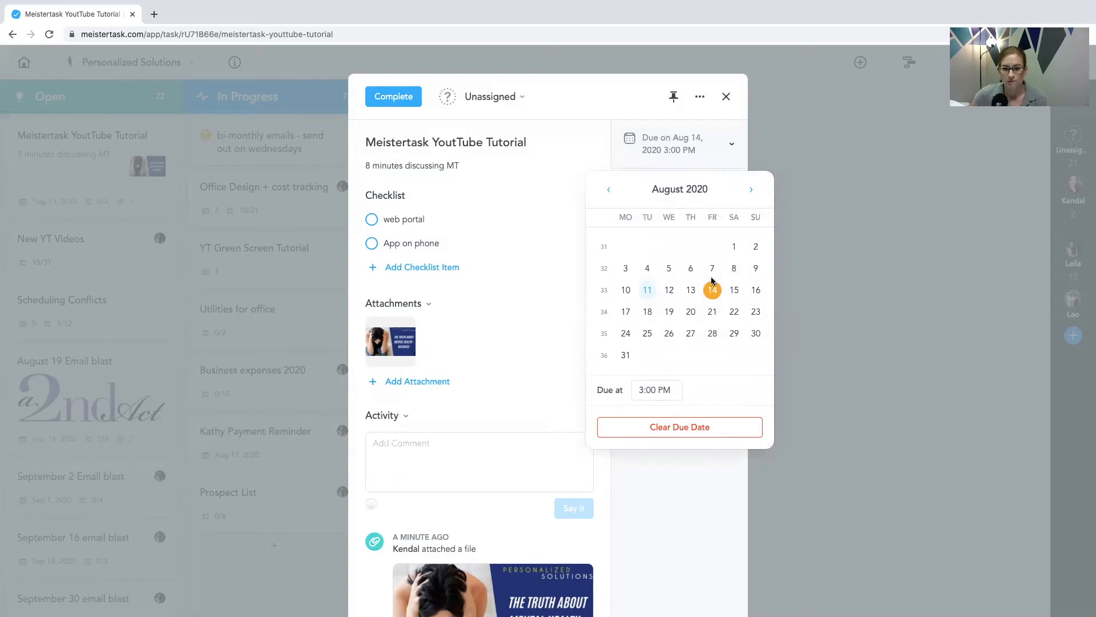
pyautogui.click(642, 390)
pyautogui.write('9')
pyautogui.press('Tab')
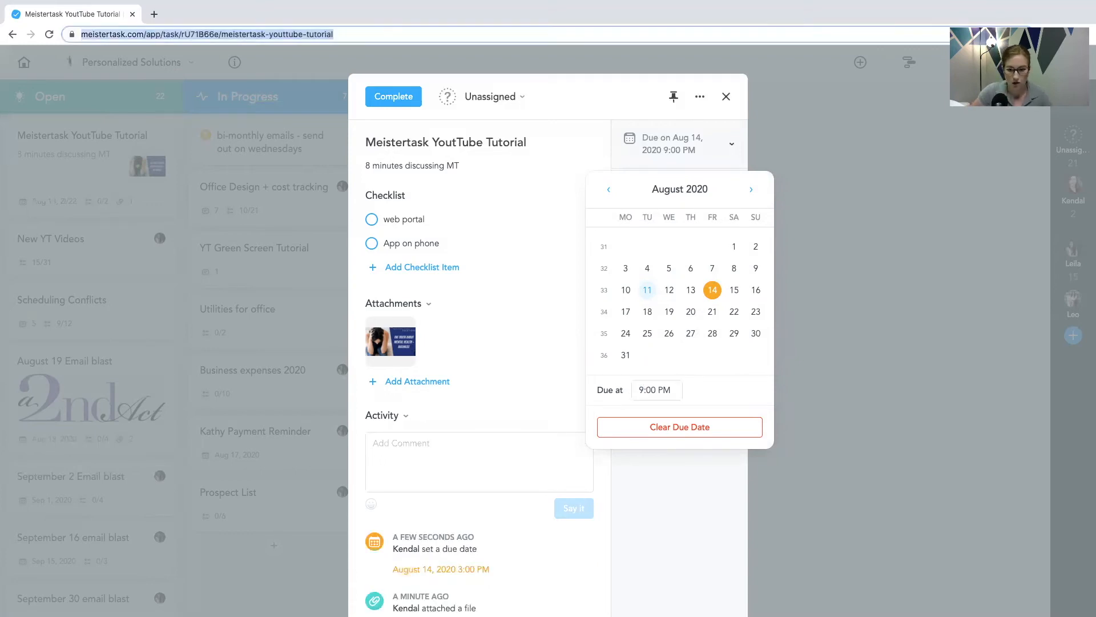
pyautogui.write('a')
pyautogui.click(668, 390)
pyautogui.press('BackSpace')
pyautogui.write('a')
pyautogui.click(736, 385)
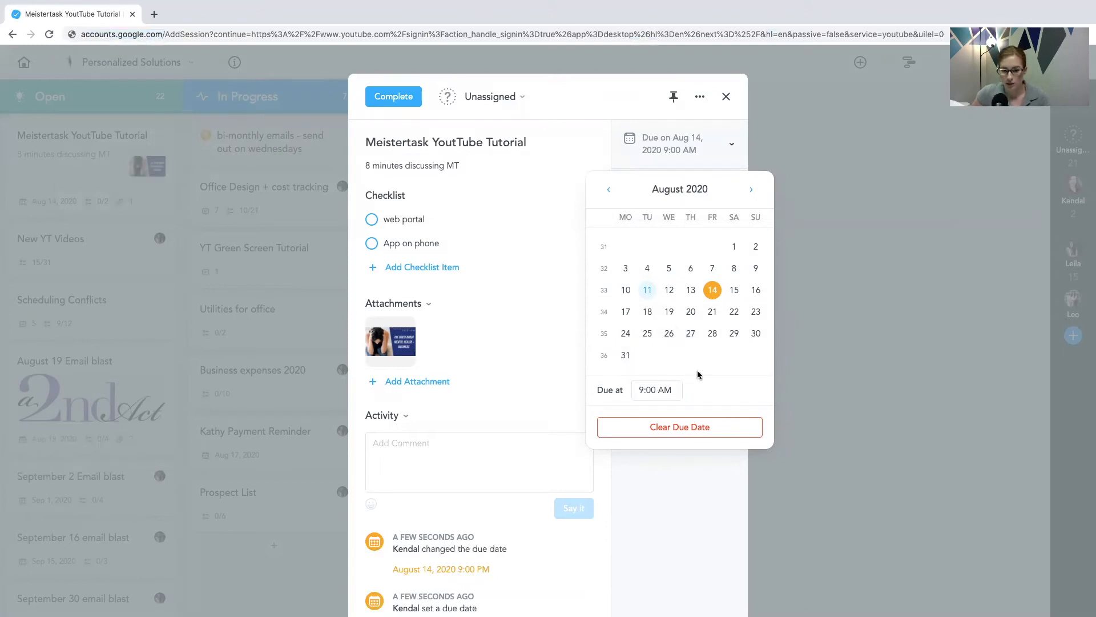
# Step: Close the due date calendar and assign the task to the second teammate in the assignee list
pyautogui.click(678, 481)
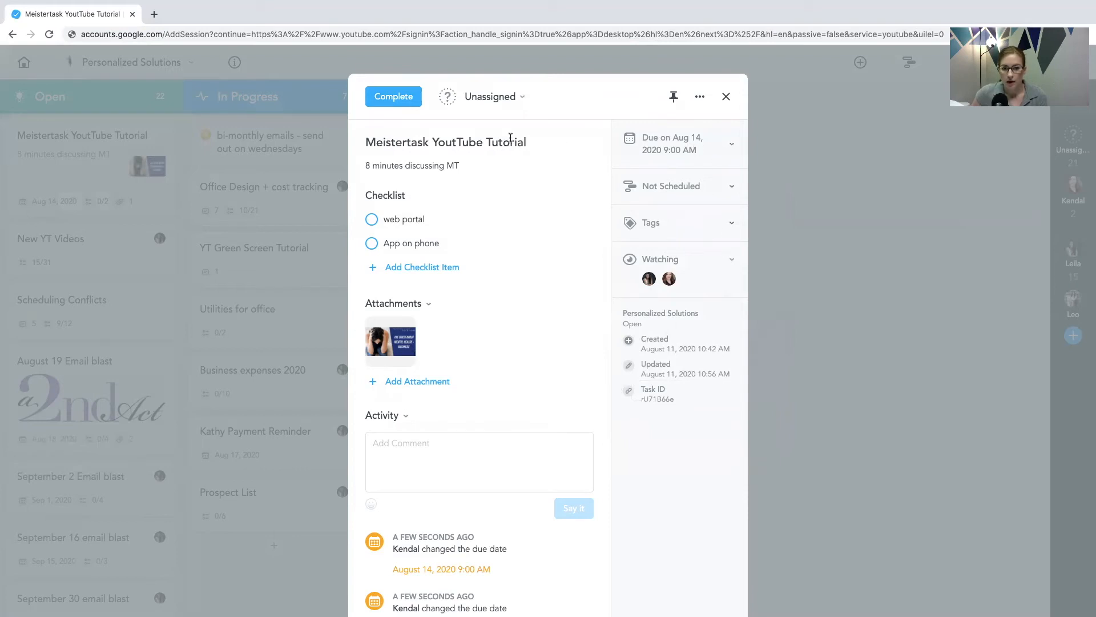
pyautogui.click(522, 98)
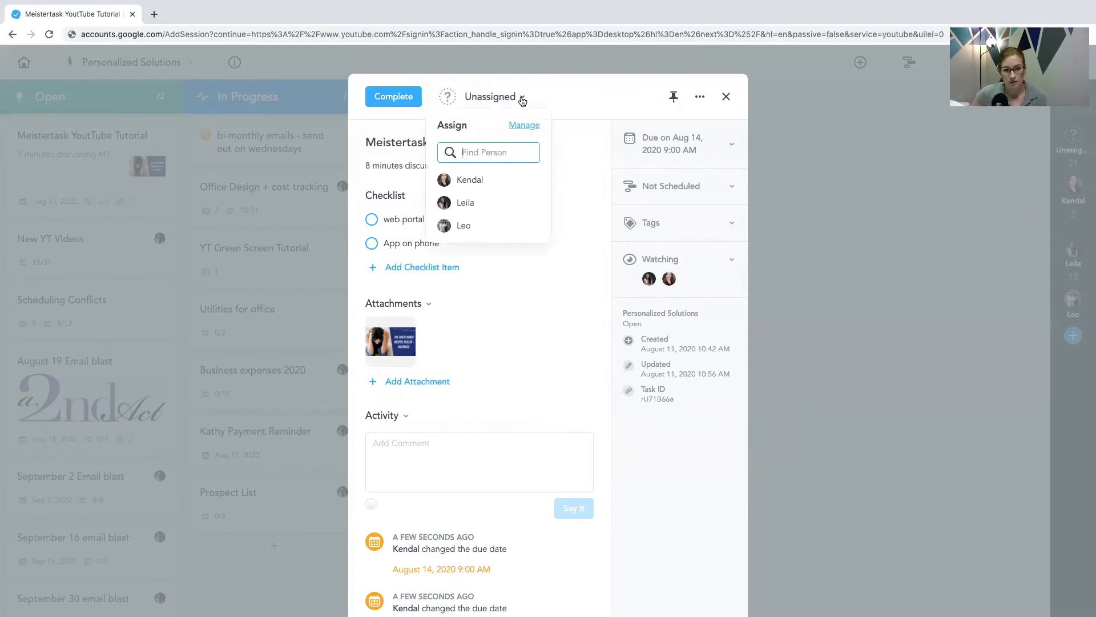
pyautogui.click(476, 205)
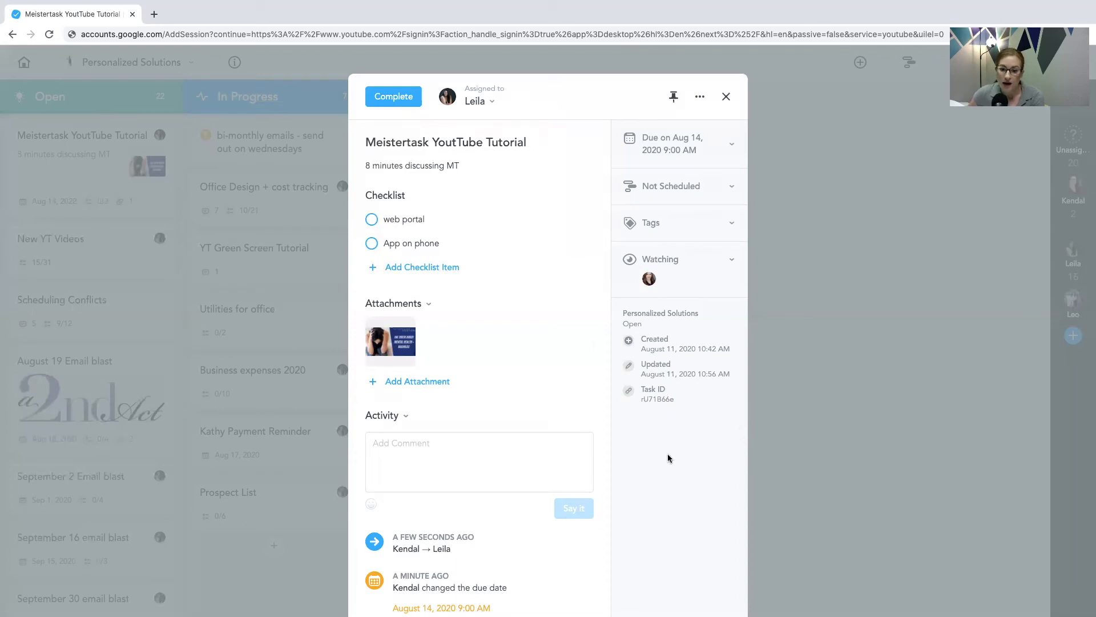
pyautogui.click(650, 399)
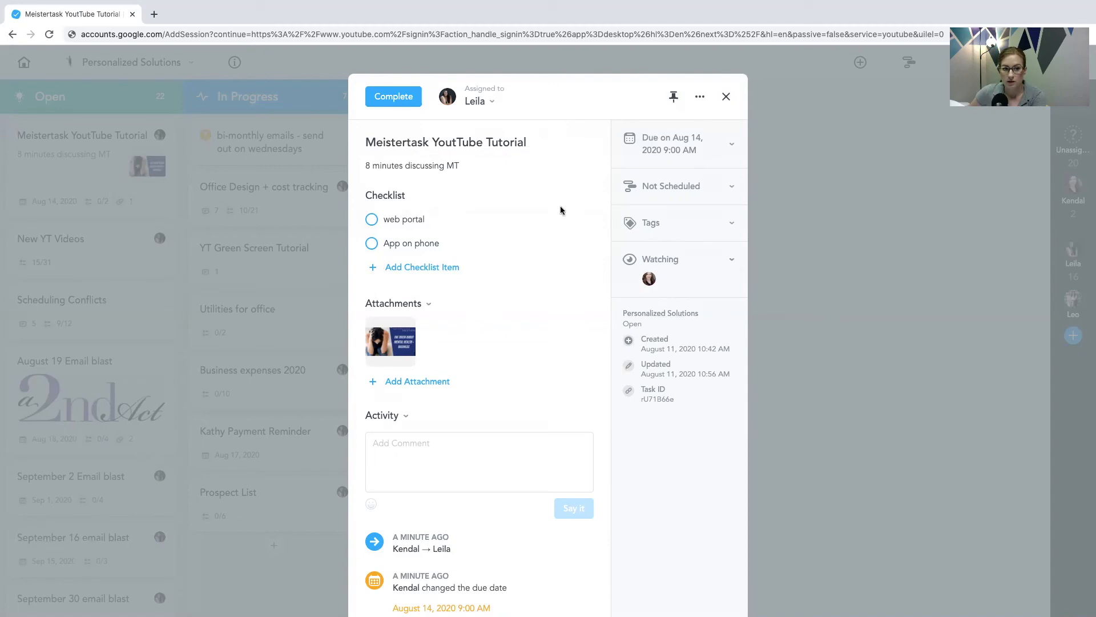
# Step: Mark the Meistertask YoutTube Tutorial task as complete and archive it
pyautogui.click(402, 99)
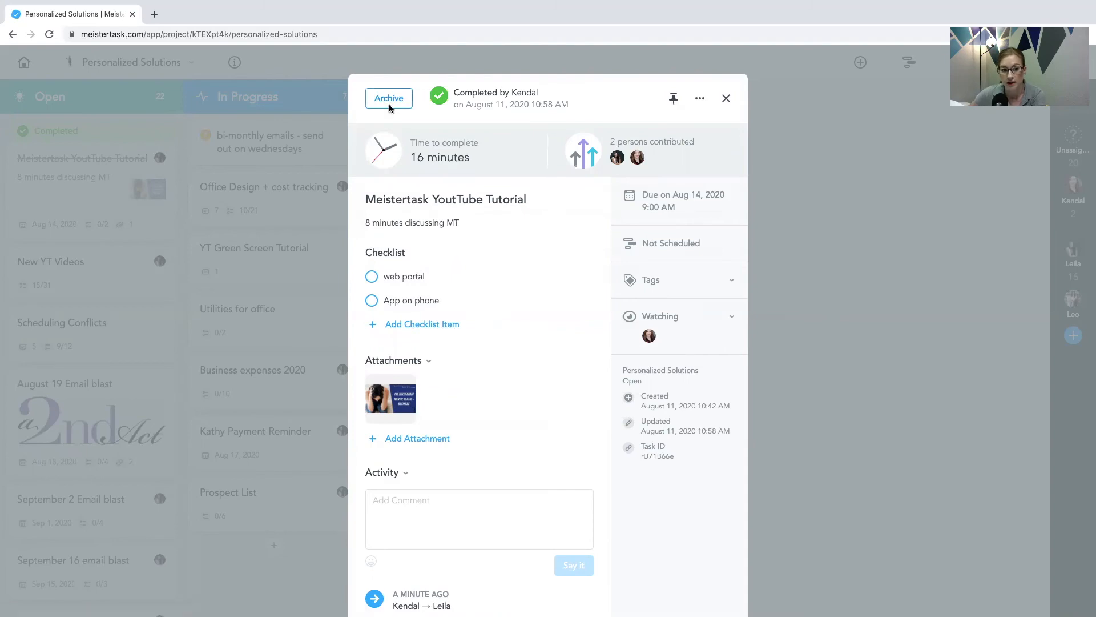
pyautogui.click(389, 103)
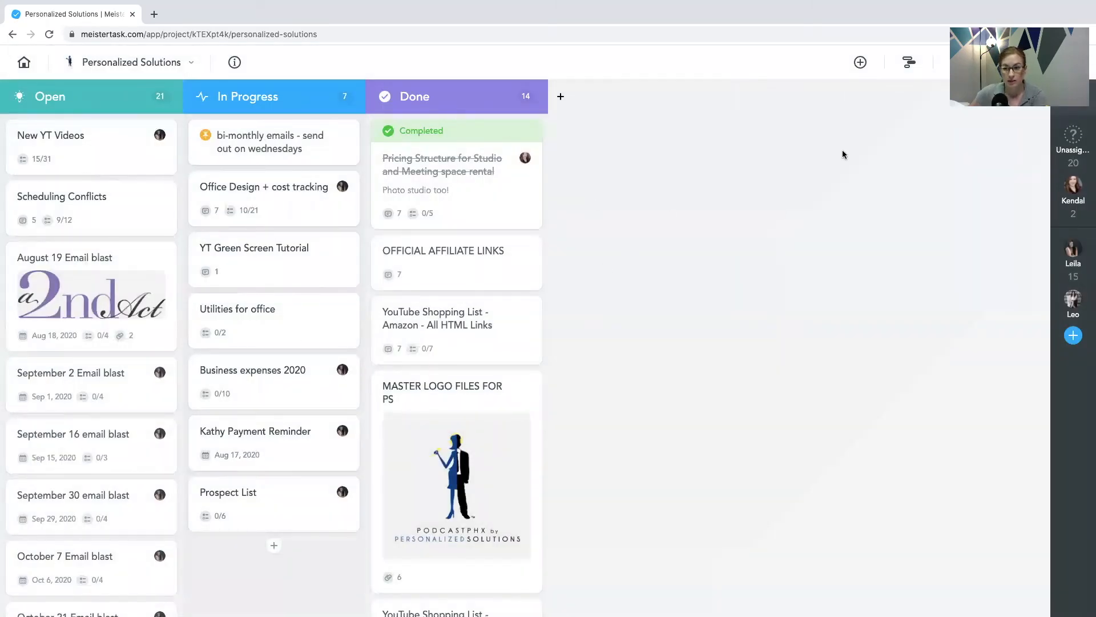
# Step: Return to the dashboard and check the display options of the Notifications list
pyautogui.click(25, 64)
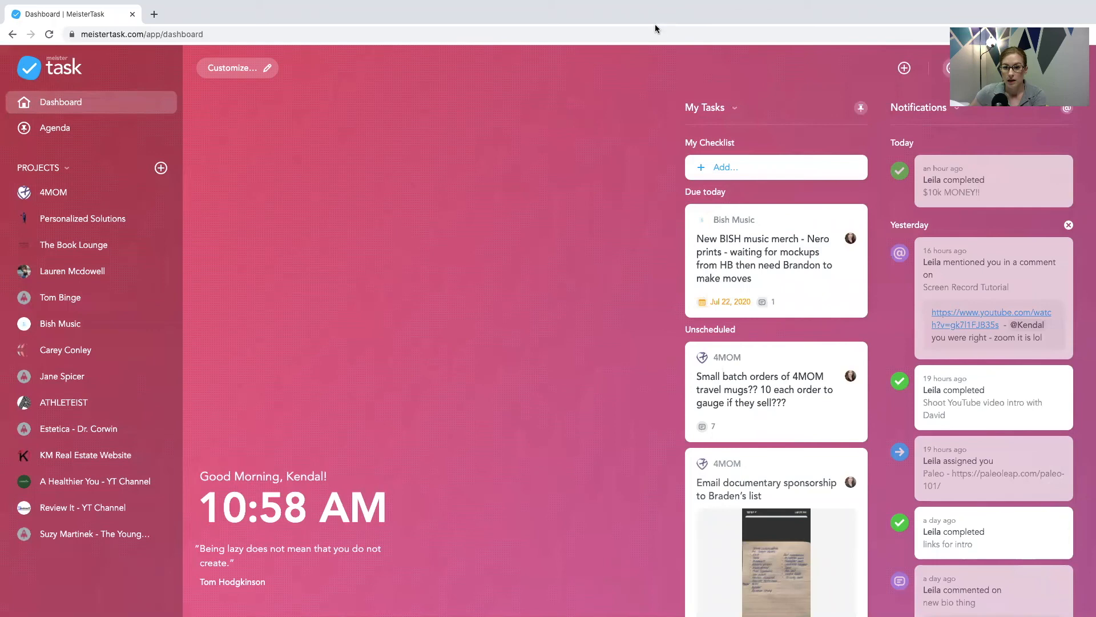
pyautogui.click(913, 109)
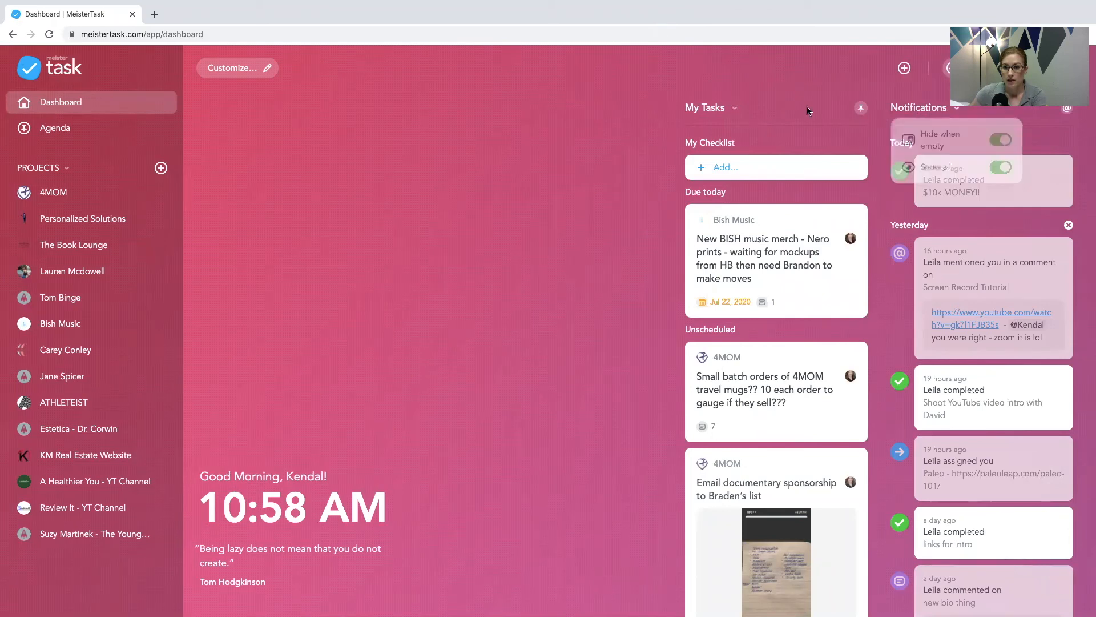
# Step: Hide My Checklist from the My Tasks list on the dashboard, and show it again
pyautogui.click(734, 109)
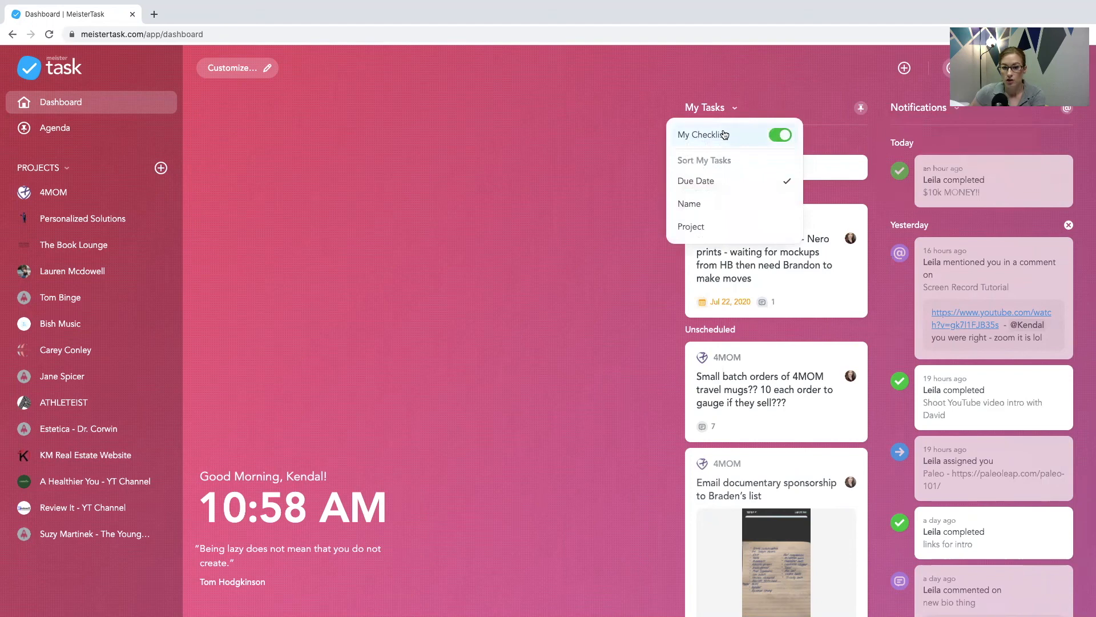
pyautogui.click(518, 214)
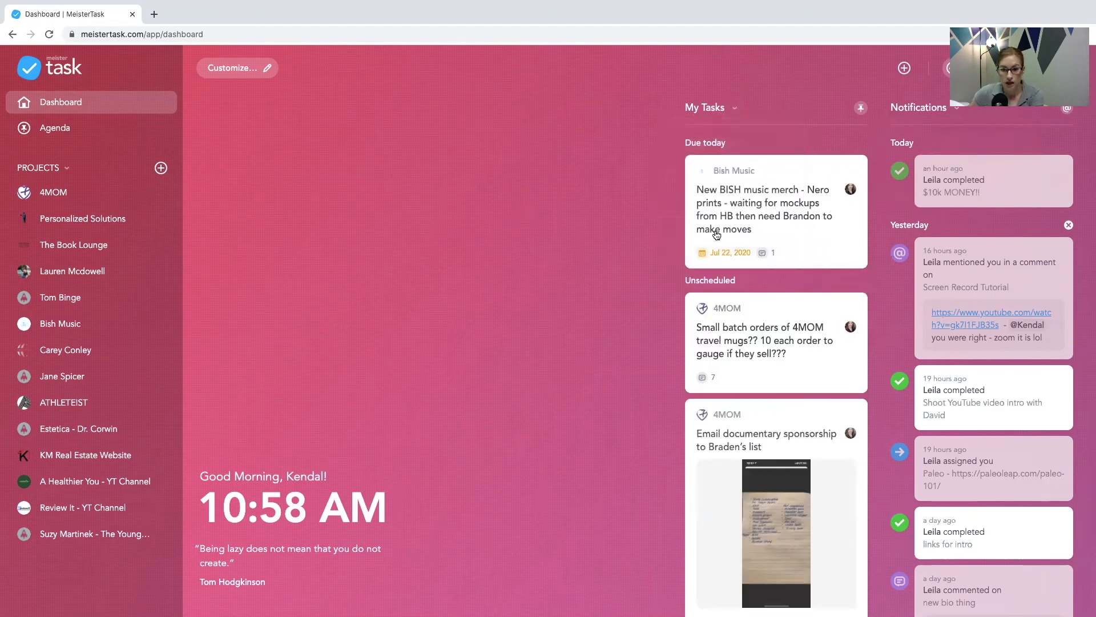
pyautogui.click(735, 109)
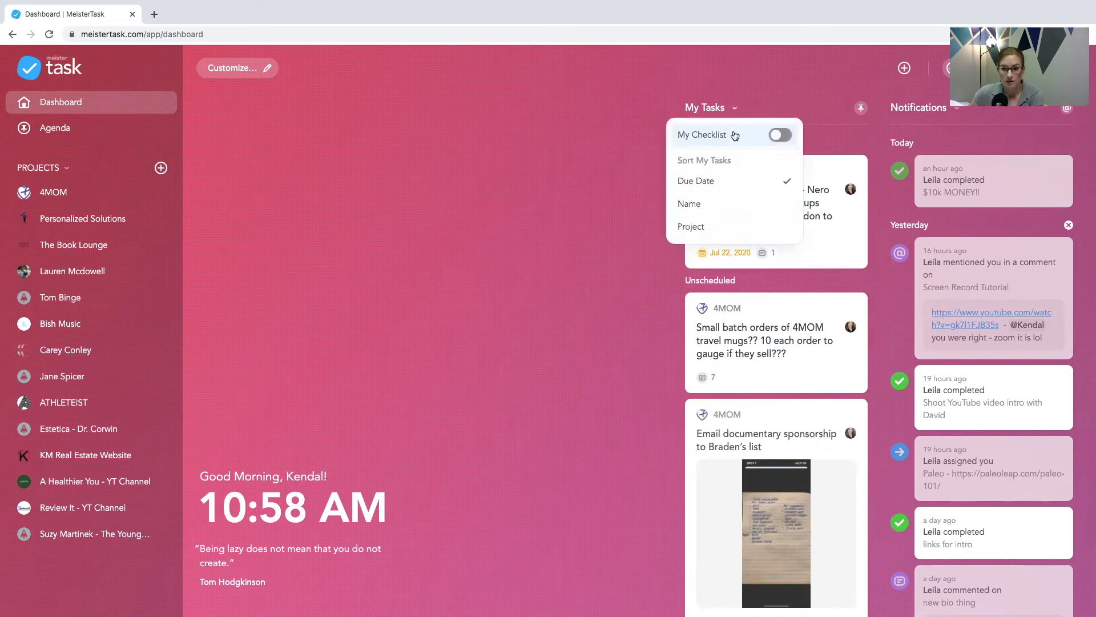
pyautogui.click(786, 135)
pyautogui.click(555, 222)
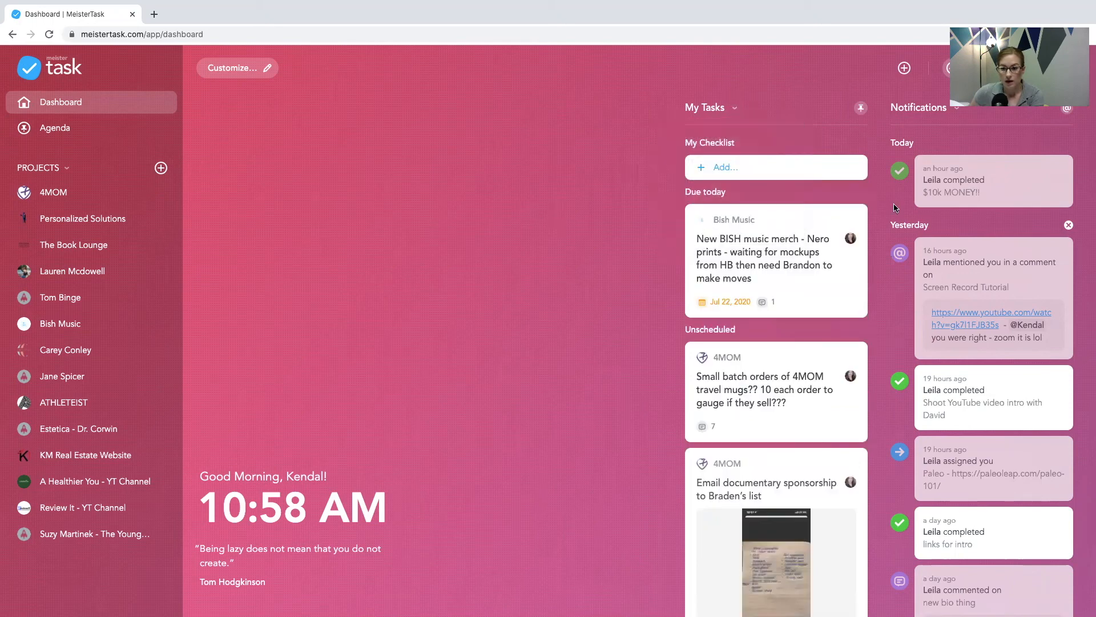
# Step: Check the completed "$10k MONEY!!" task from its notification, and look through the older notifications
pyautogui.click(988, 180)
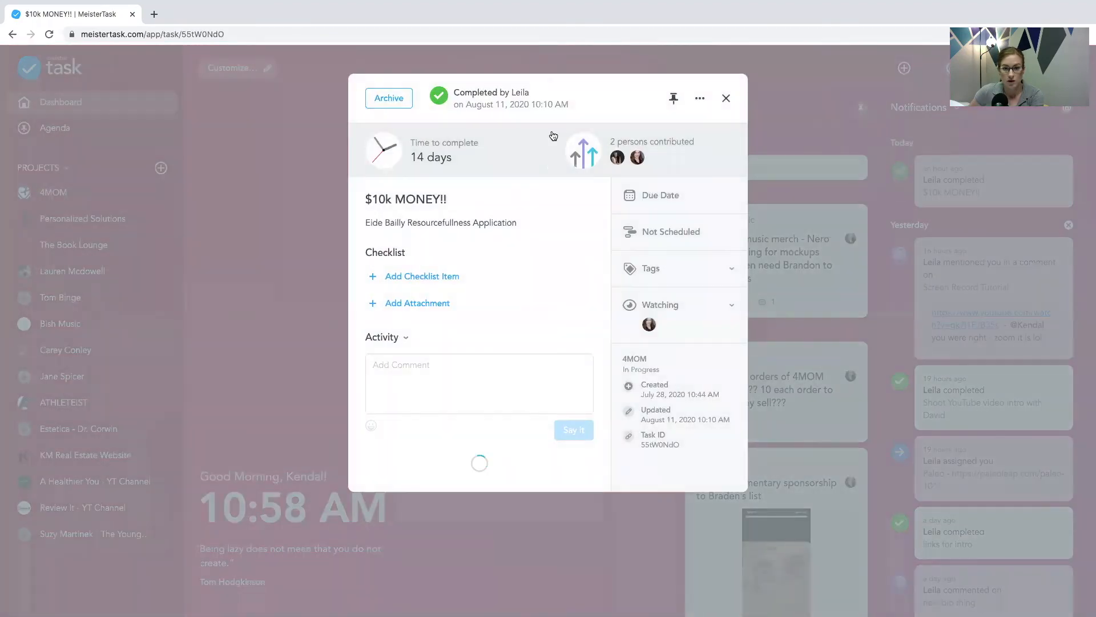
pyautogui.click(726, 99)
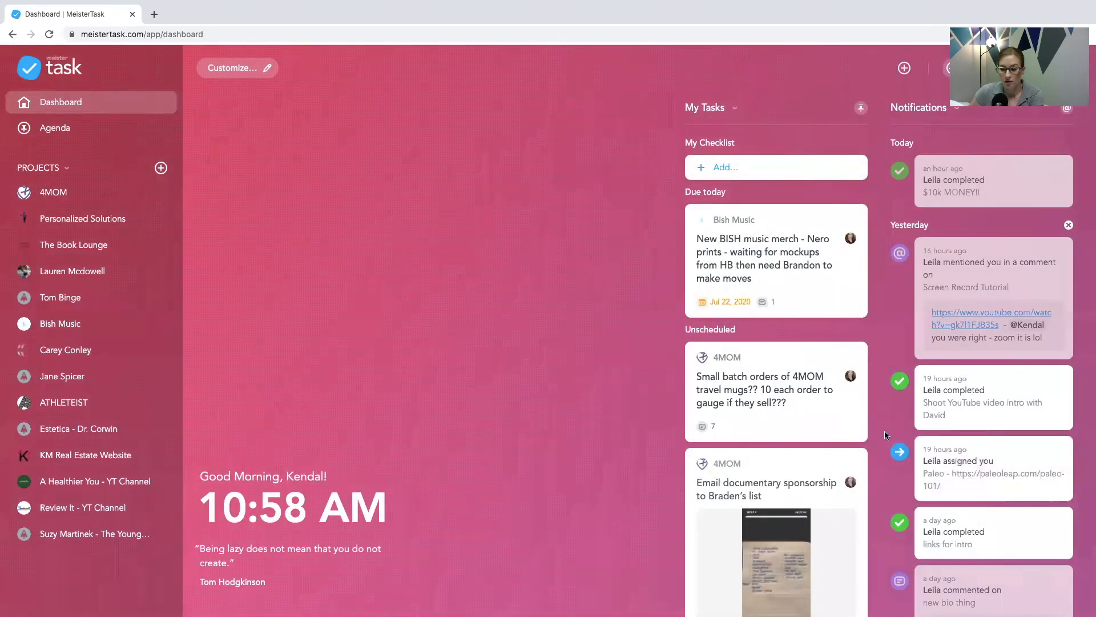
pyautogui.scroll(-1, 871, 423)
pyautogui.scroll(-5, 872, 423)
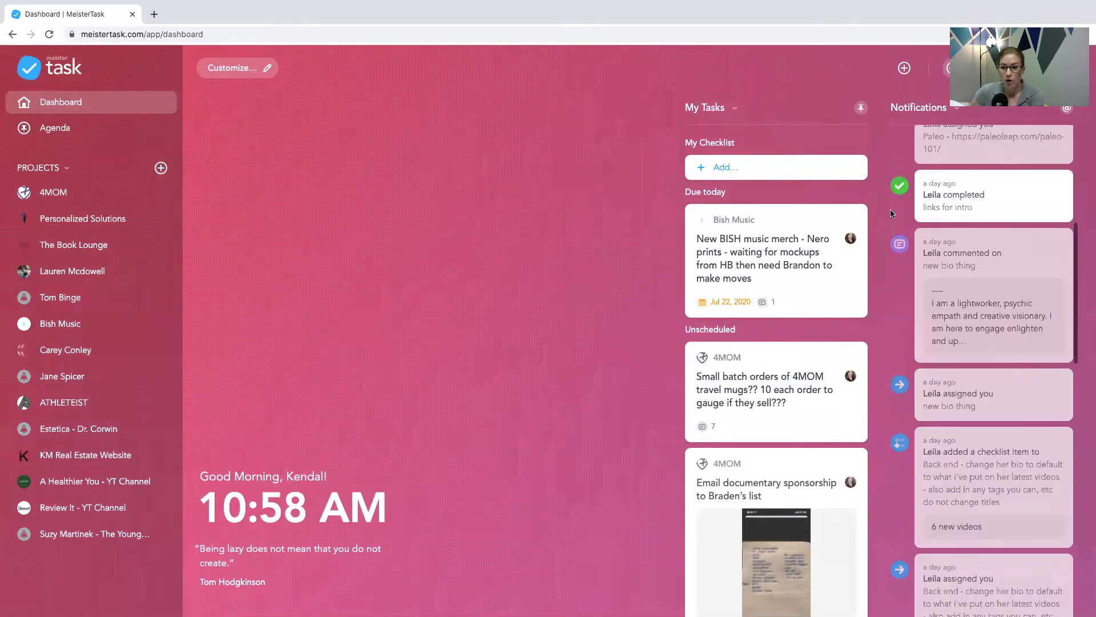